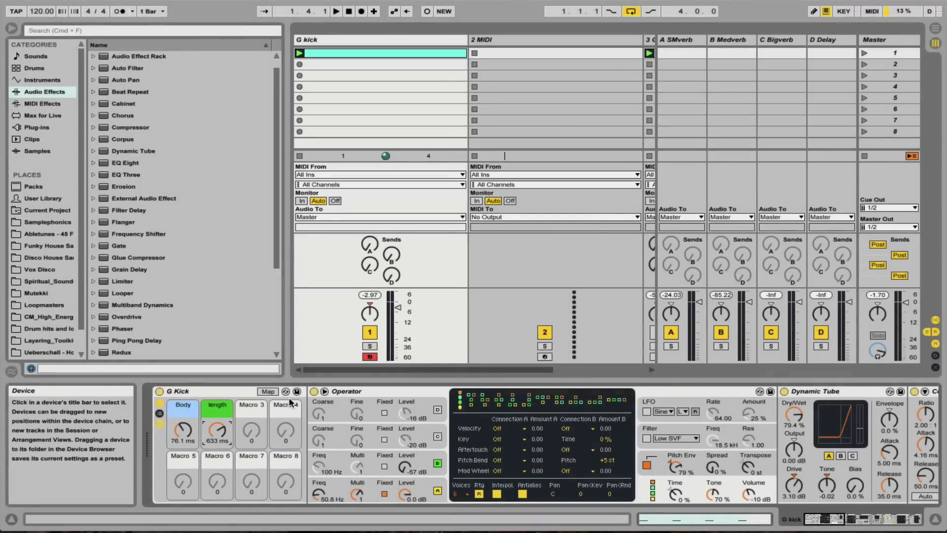
Step: Examine the G Kick track's device chain from Operator to the multi rack, and its Body and length macros
scroll(250, 447, "right", 3)
scroll(250, 448, "right", 10)
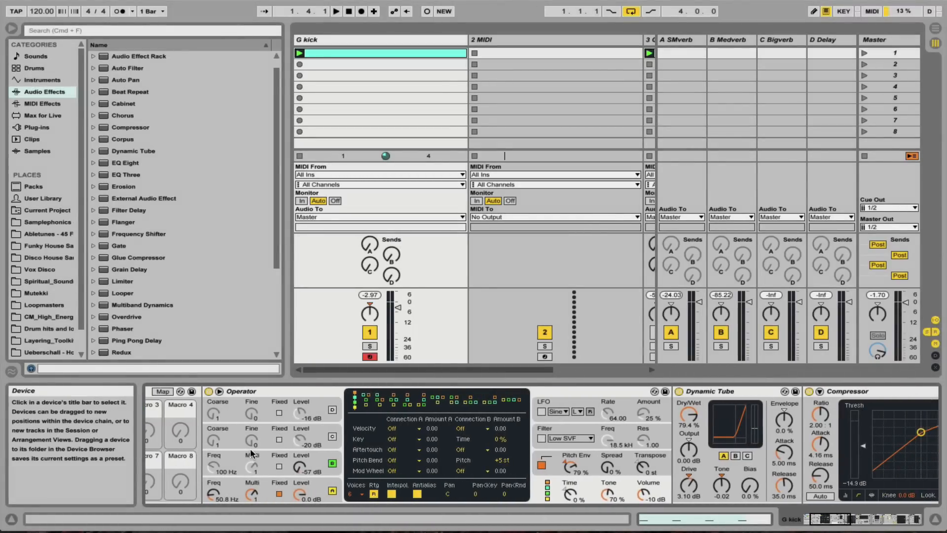
scroll(250, 447, "right", 15)
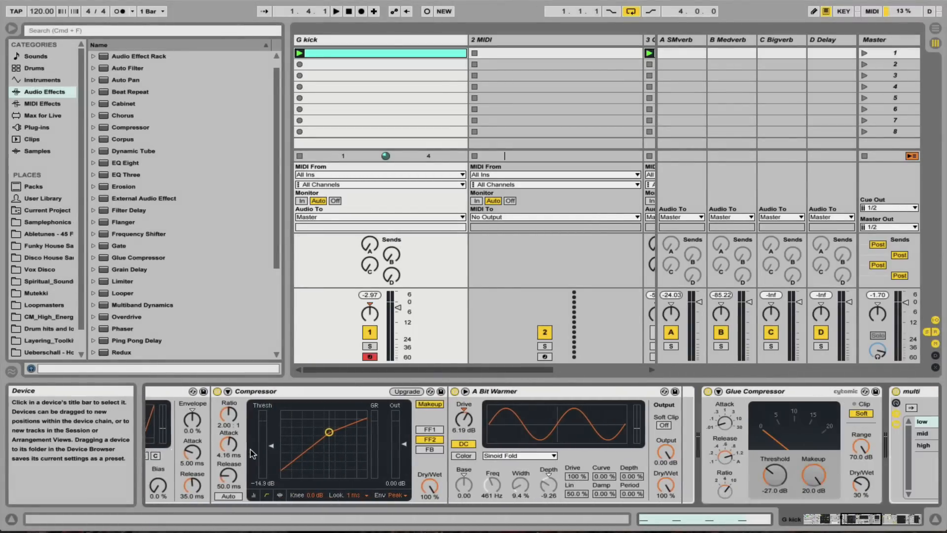
scroll(250, 448, "right", 5)
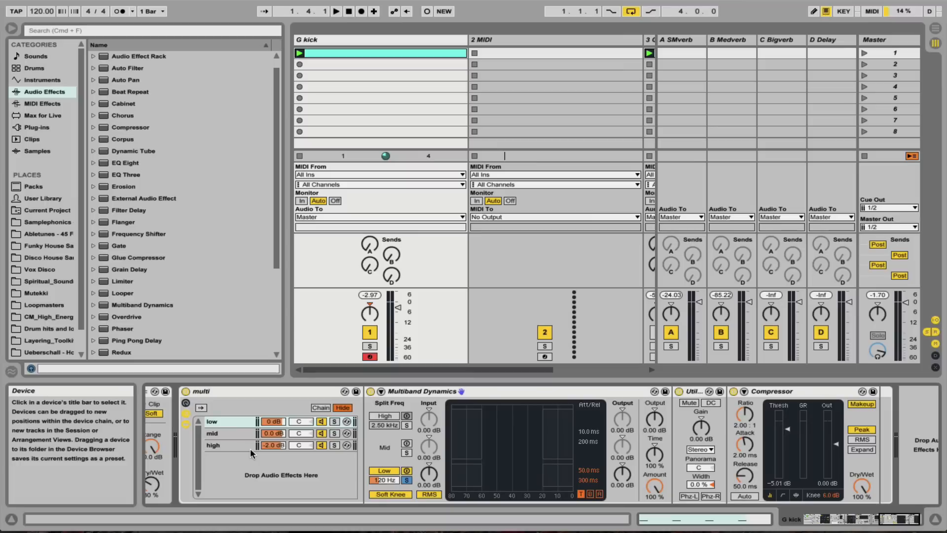
scroll(250, 447, "left", 20)
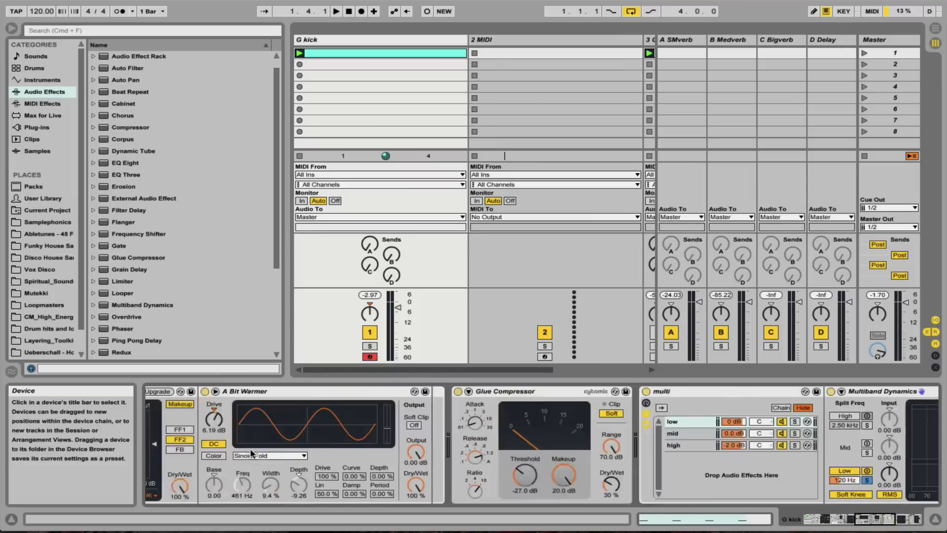
scroll(250, 453, "left", 8)
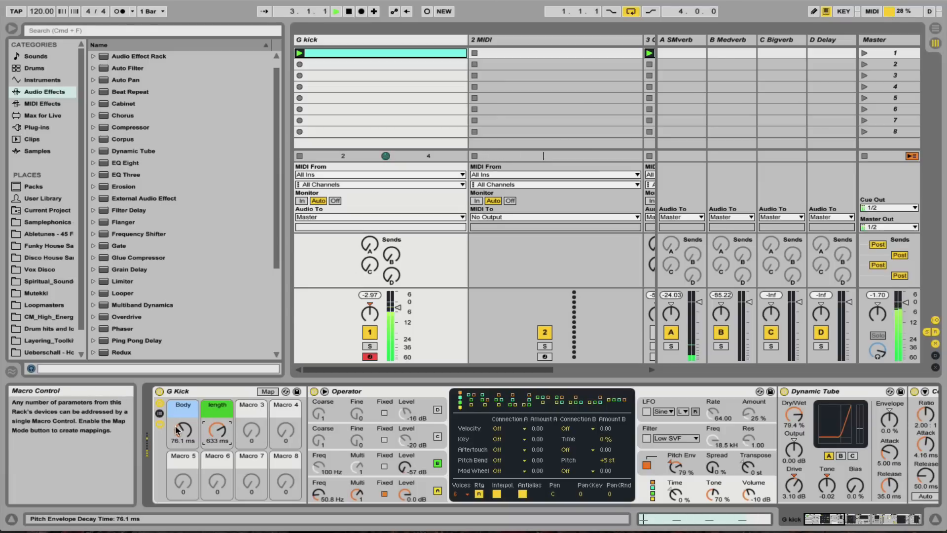
left_click_drag(217, 432, 183, 441)
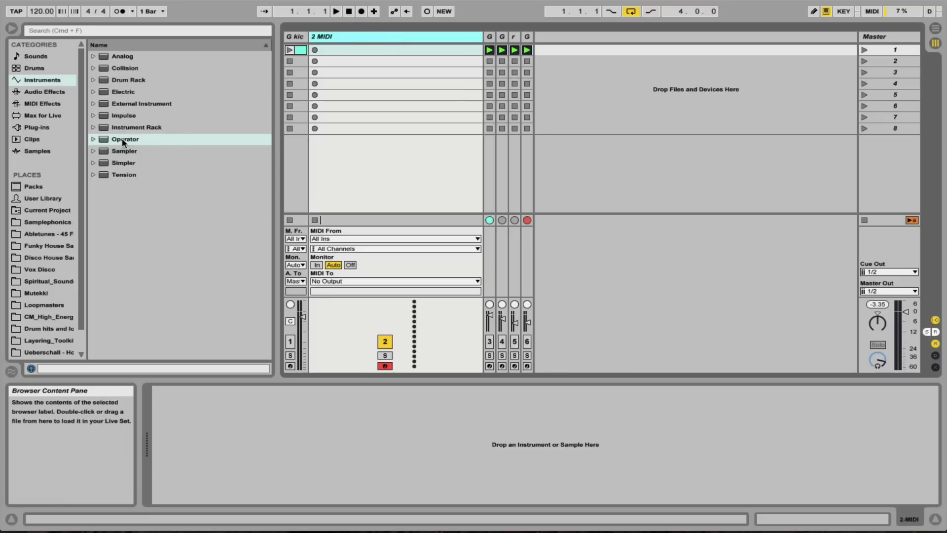
Step: Load Operator onto the empty MIDI track and switch off its oscillators C and D
left_click_drag(123, 138, 301, 445)
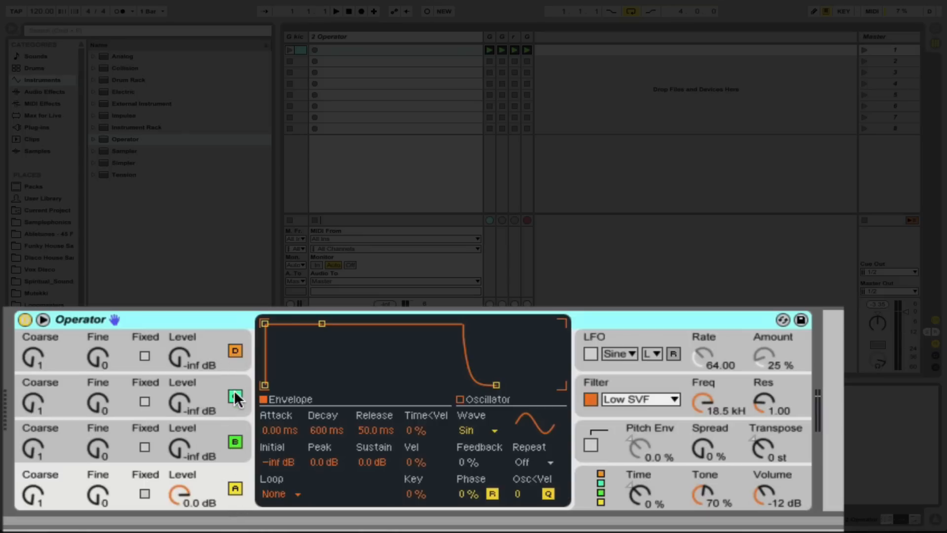
left_click(233, 389)
left_click(233, 350)
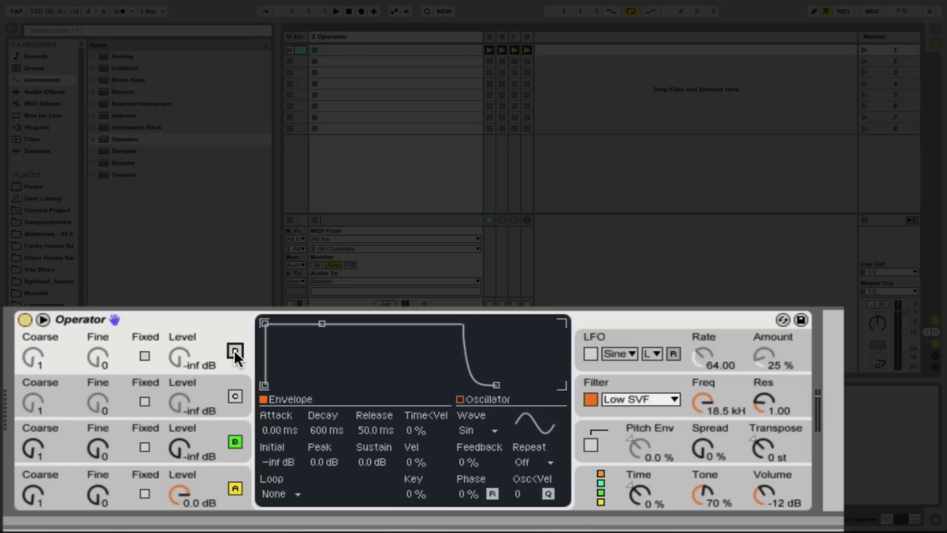
Step: View Operator's algorithm choices, and choose the Sine waveform for oscillator A
left_click(600, 472)
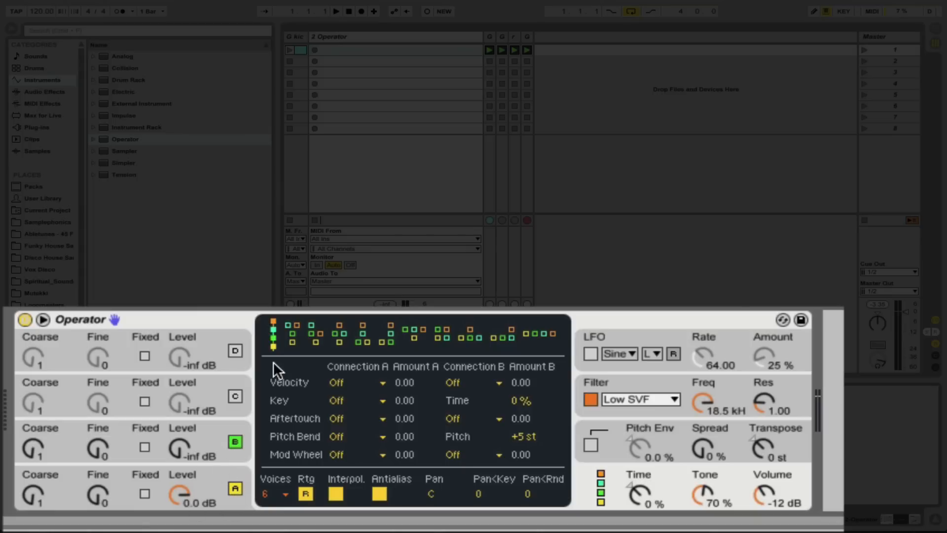
left_click(234, 486)
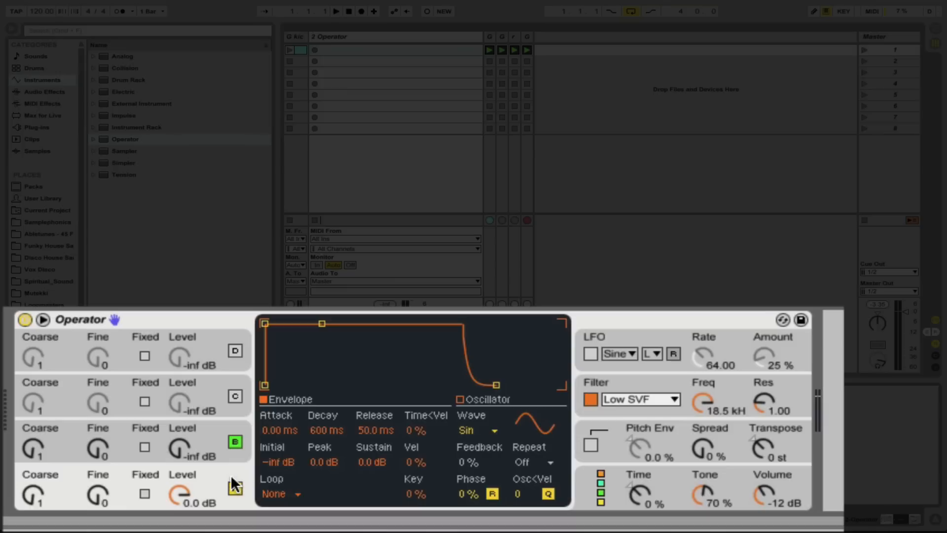
left_click(474, 430)
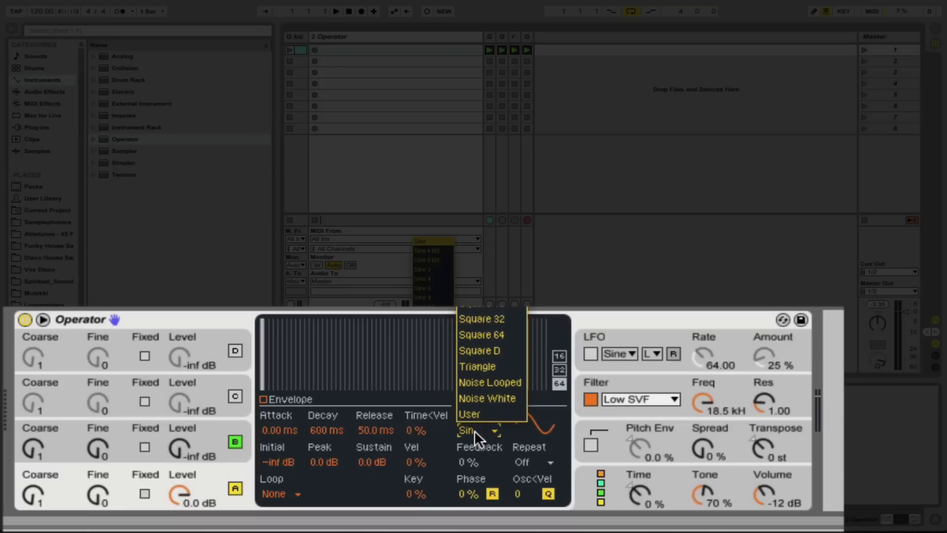
left_click(431, 243)
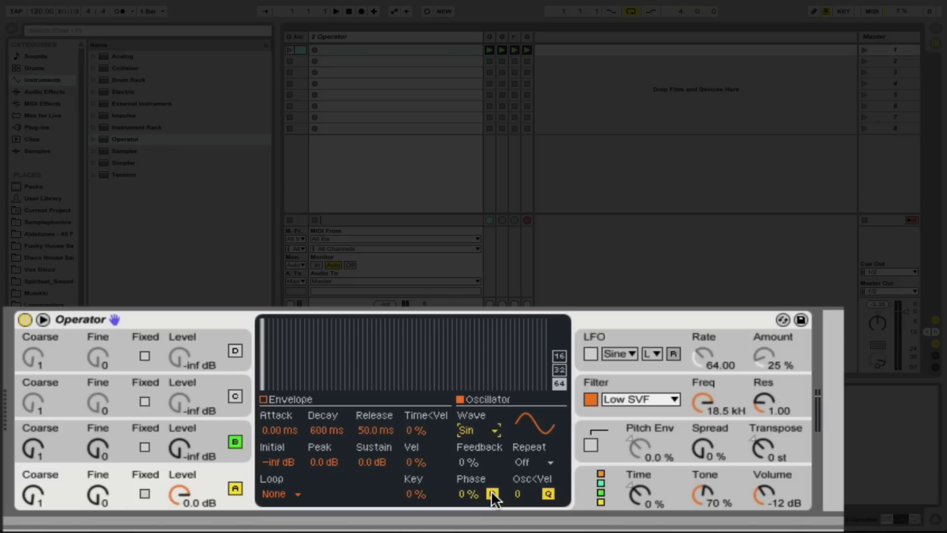
left_click(262, 399)
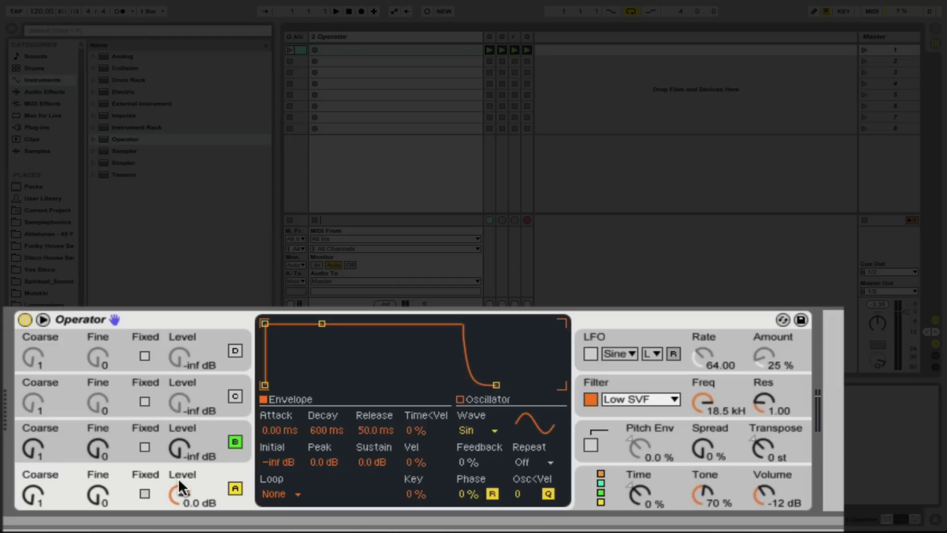
Step: Switch oscillator A to a fixed frequency of 54.5 Hz
left_click(145, 493)
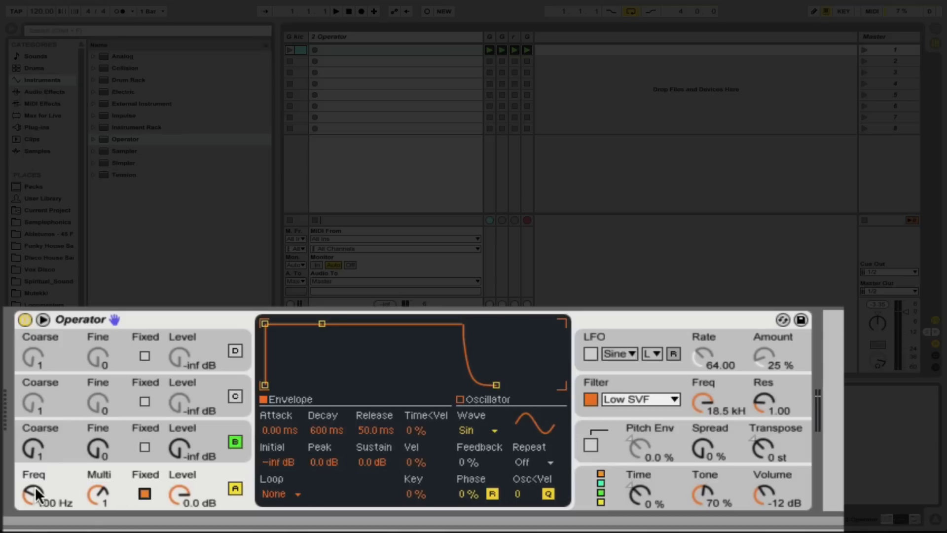
left_click_drag(30, 494, 30, 517)
left_click(280, 432)
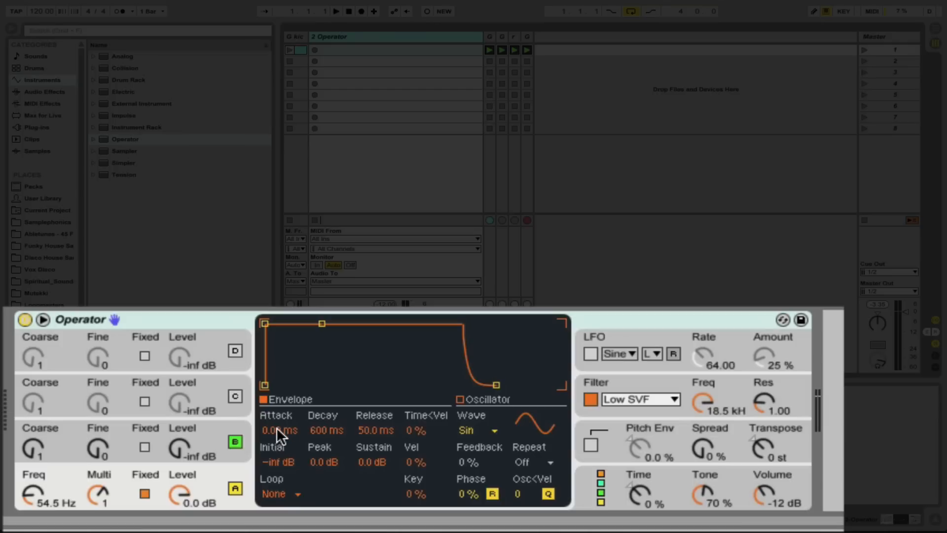
Step: Turn off Operator's filter and enable the pitch envelope with its amount at 100 %
left_click(610, 419)
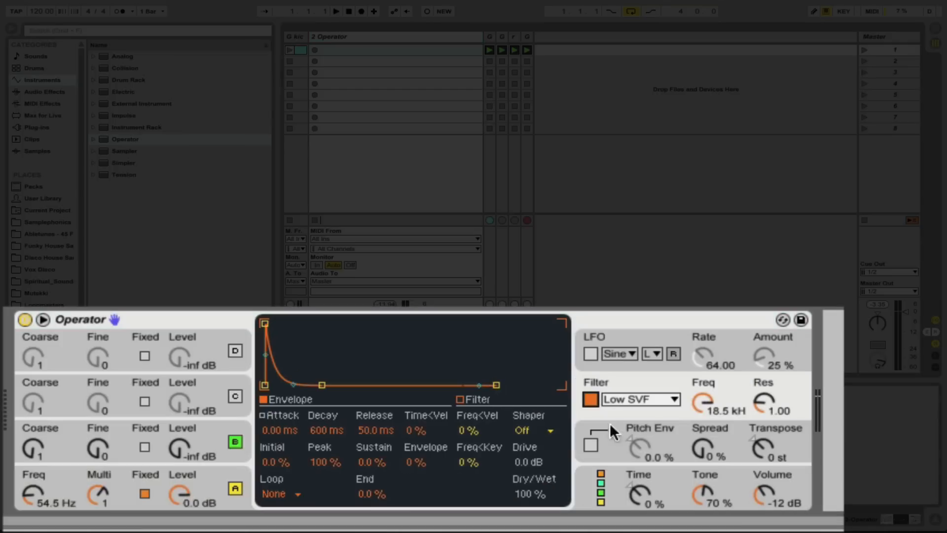
left_click(590, 398)
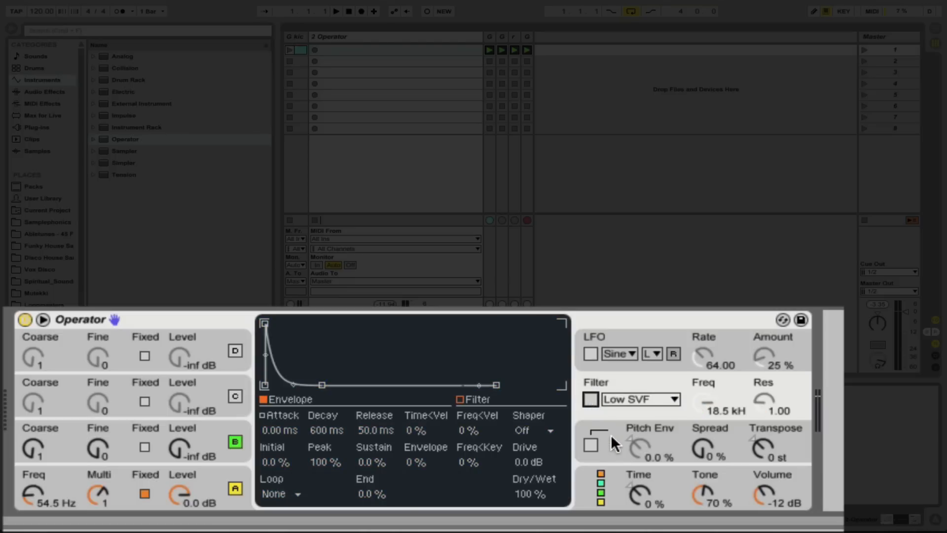
left_click(591, 443)
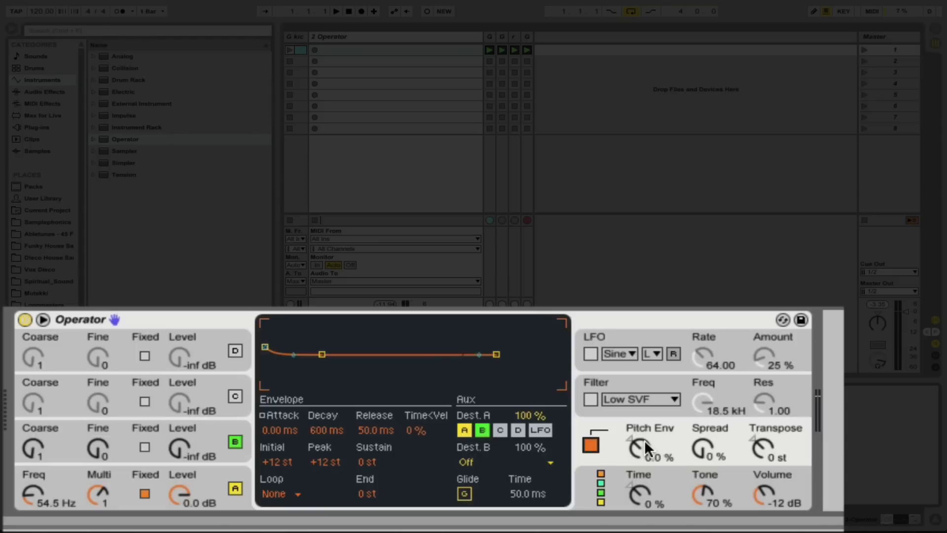
left_click_drag(640, 447, 640, 405)
Step: Set the pitch envelope's peak to +24 st
left_click(323, 461)
left_click_drag(323, 461, 324, 423)
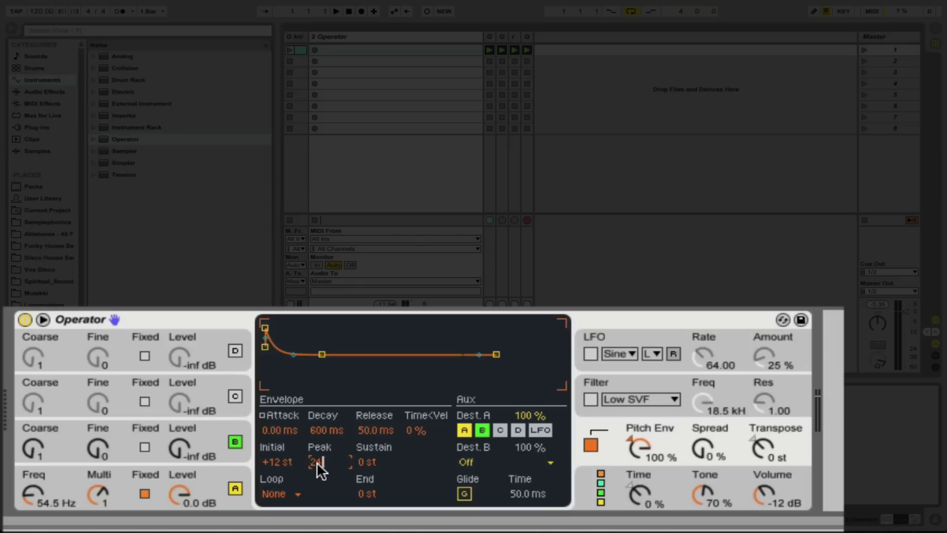
key("Return")
Step: Shorten the pitch envelope's decay to about 267 ms and set its amount to 79 %
left_click(336, 430)
left_click_drag(336, 430, 336, 437)
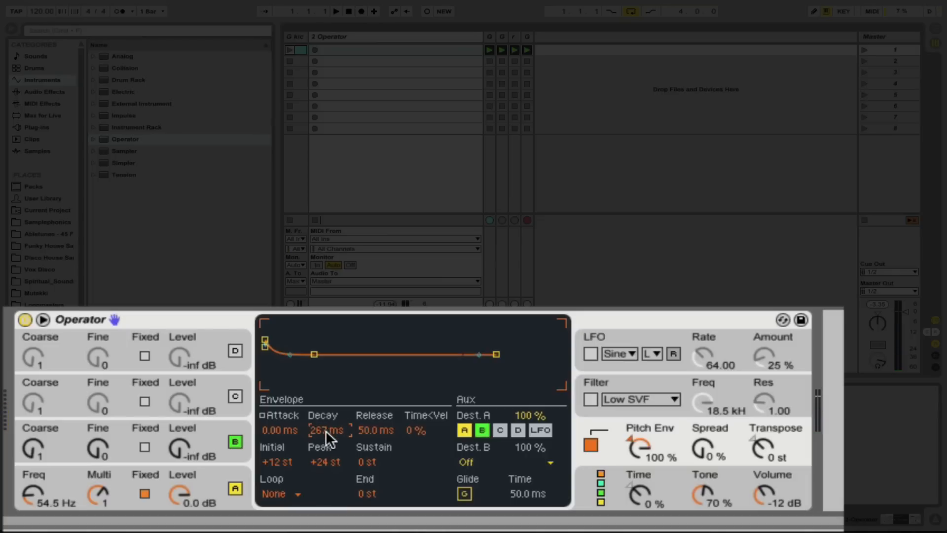
mouse_move(639, 446)
left_mouse_down()
mouse_move(638, 465)
mouse_move(638, 444)
left_mouse_up()
Step: Set oscillator A's envelope release to 687 ms and its sustain to -inf dB
left_click(214, 469)
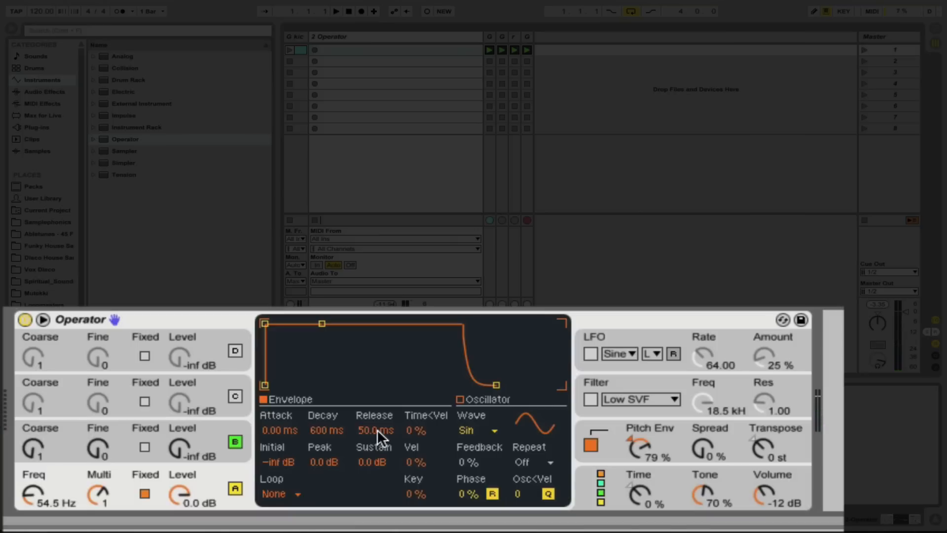
left_click_drag(375, 427, 375, 393)
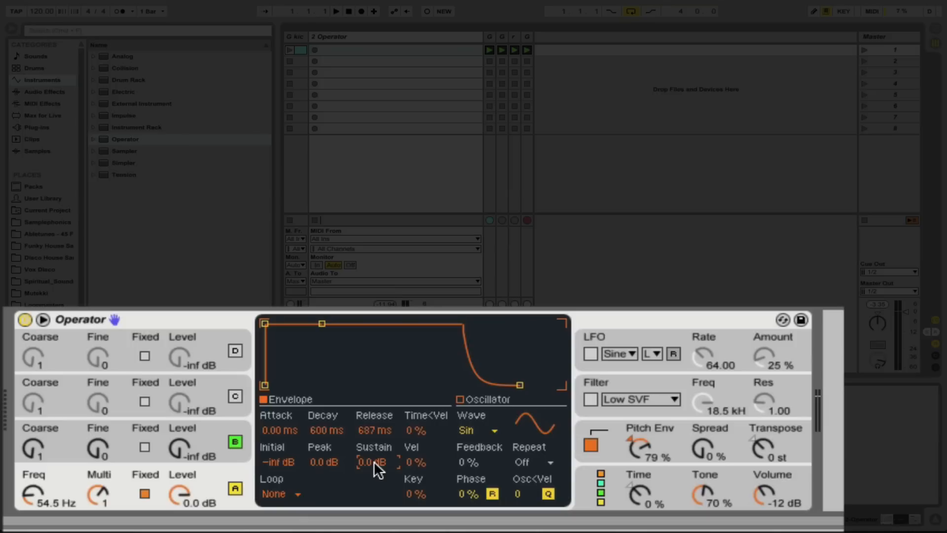
left_click_drag(375, 461, 374, 486)
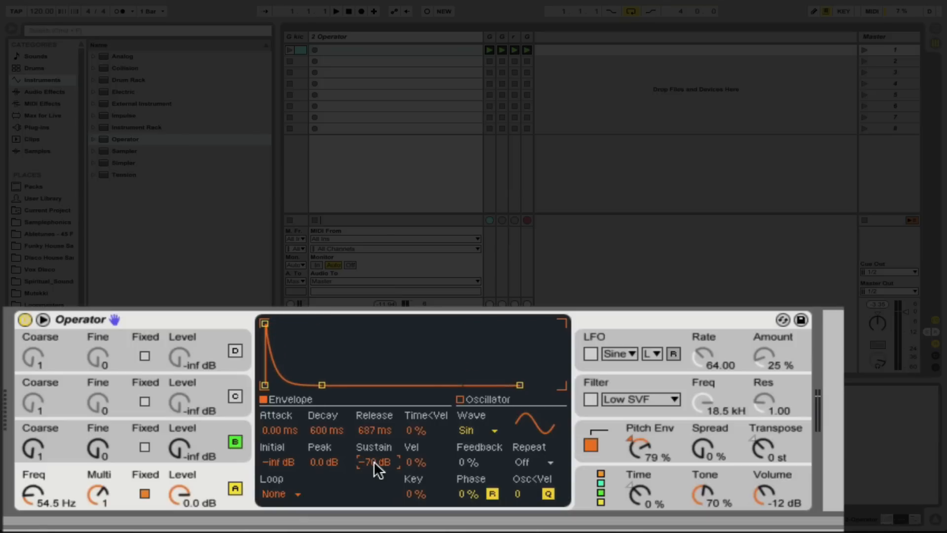
left_click_drag(373, 460, 373, 436)
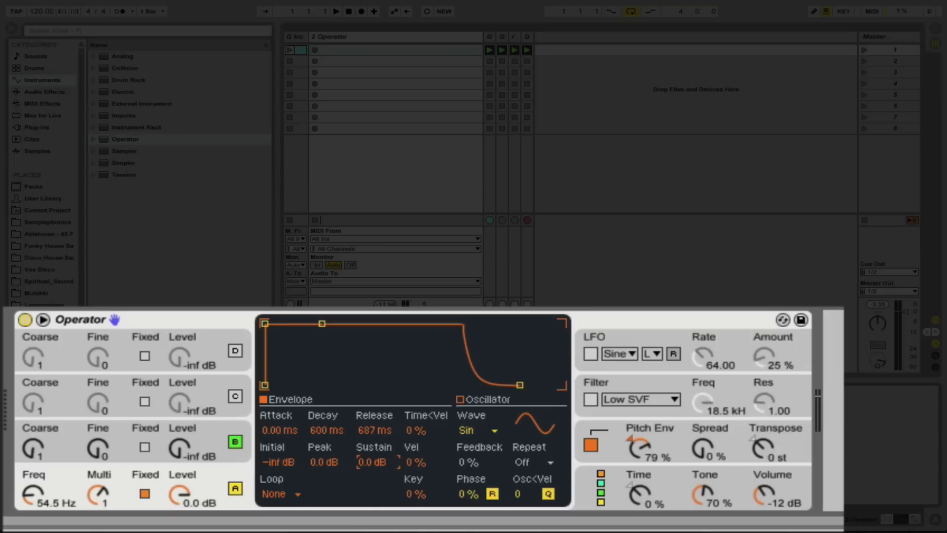
key("a")
left_click_drag(374, 460, 374, 474)
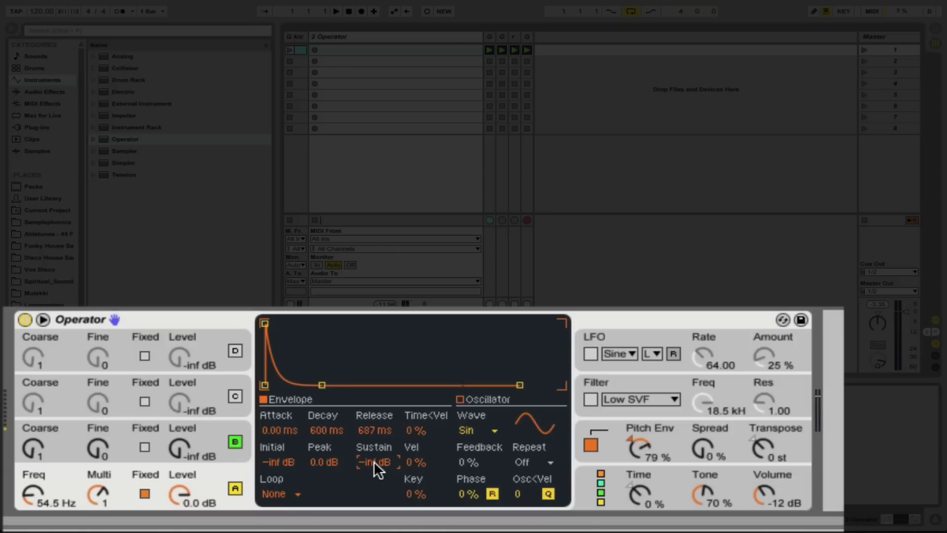
left_click_drag(374, 459, 374, 476)
Step: Set Operator's volume to -2.1 dB and oscillator B's level to -35 dB
mouse_move(749, 495)
left_mouse_down()
mouse_move(749, 483)
mouse_move(766, 489)
left_mouse_up()
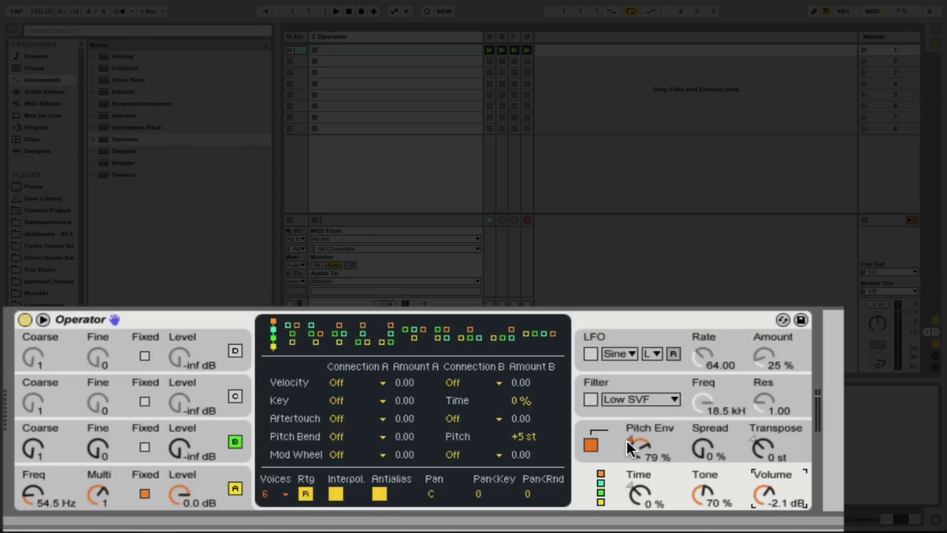
left_click(175, 447)
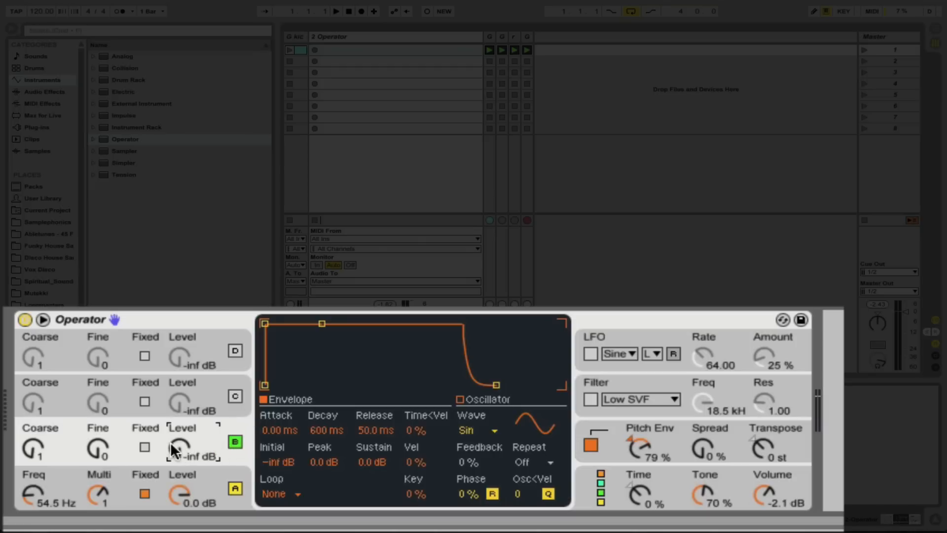
left_click_drag(179, 447, 179, 428)
left_click_drag(179, 434, 179, 436)
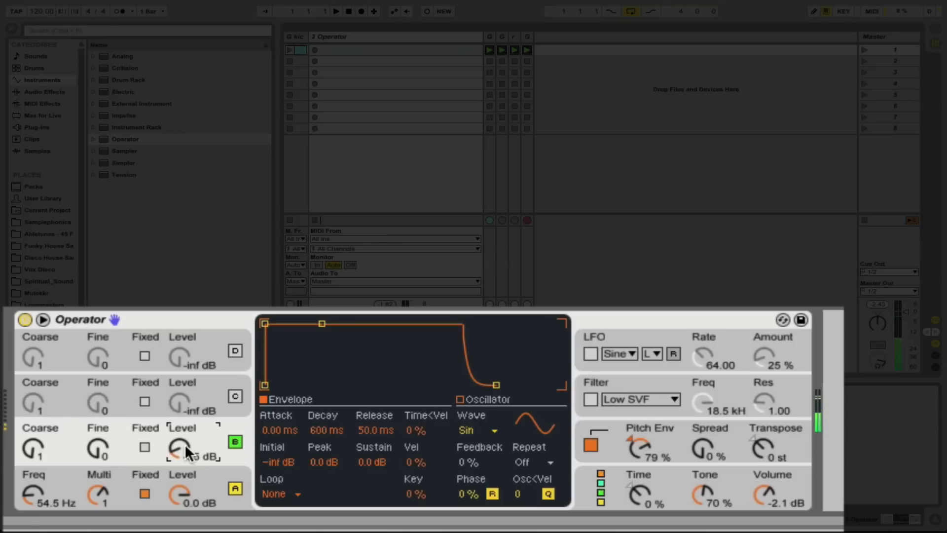
Step: Lower oscillator B's level to -45 dB, comparing the kick with oscillator B switched off and on
left_click(237, 440)
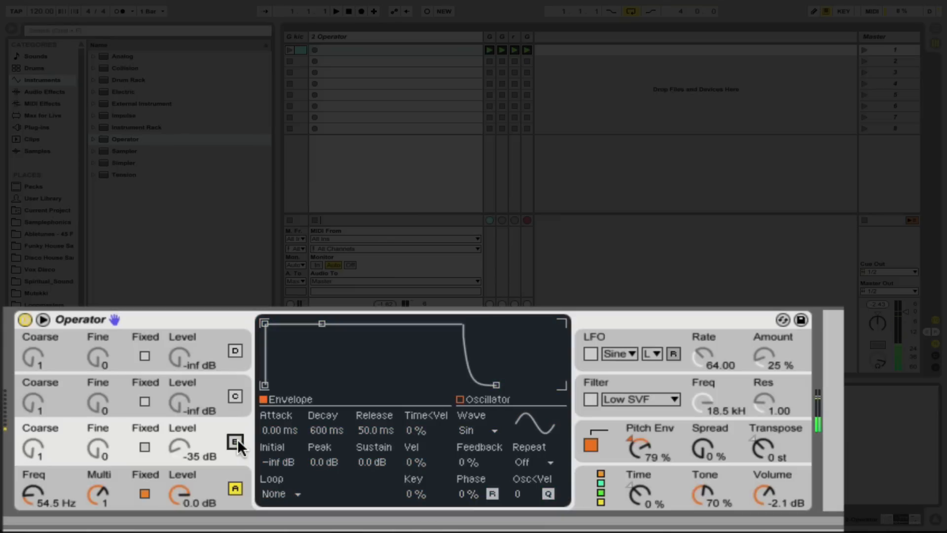
left_click(238, 439)
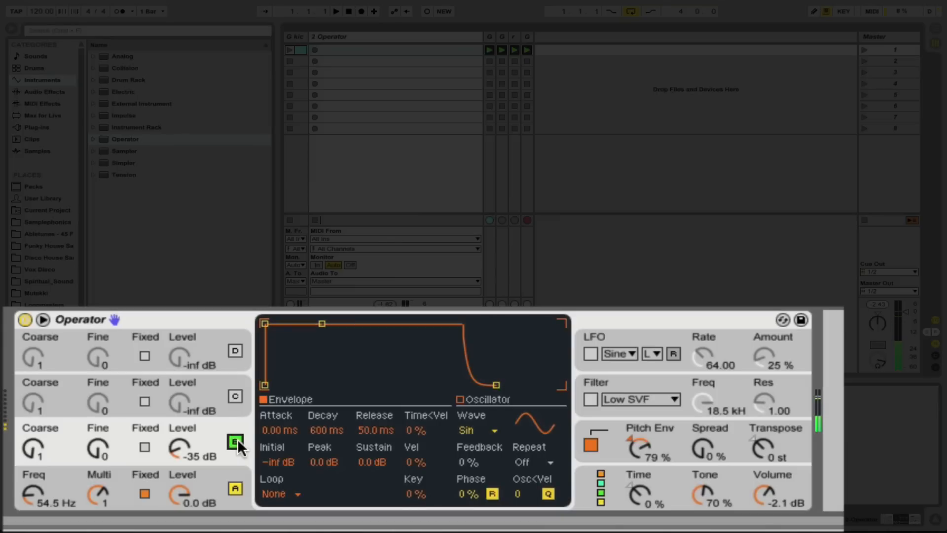
left_click(181, 447)
left_click_drag(180, 448, 180, 453)
left_click(178, 446)
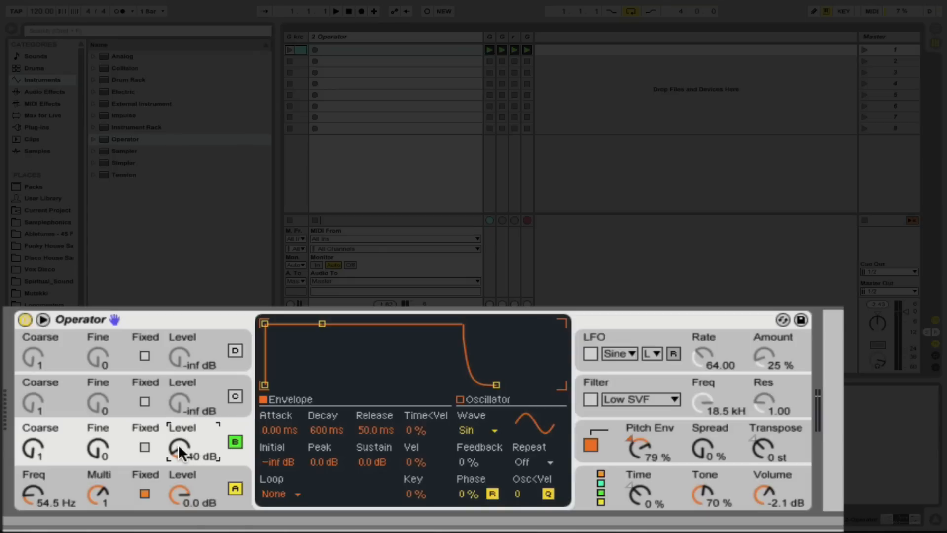
key("Down")
key("Down")
key("Down")
key("Down")
key("Down")
left_click(237, 439)
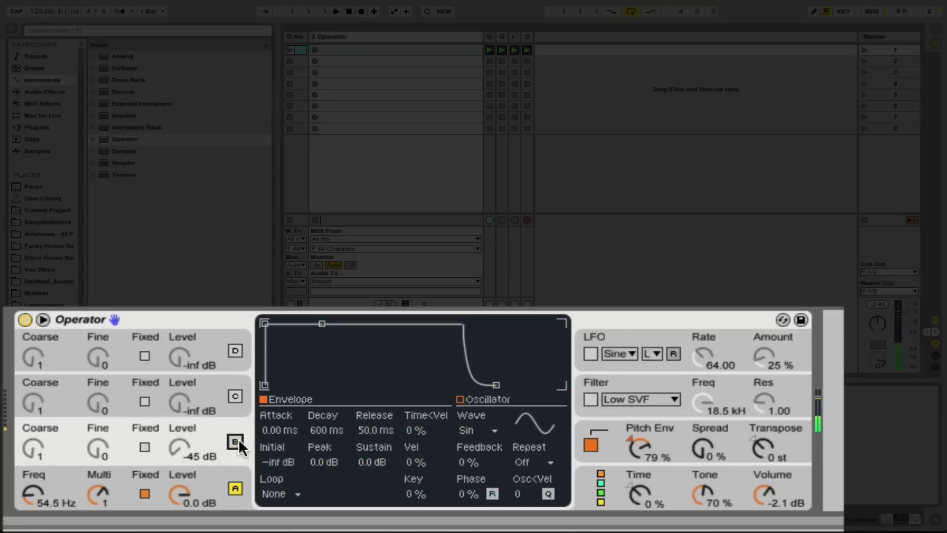
left_click(237, 439)
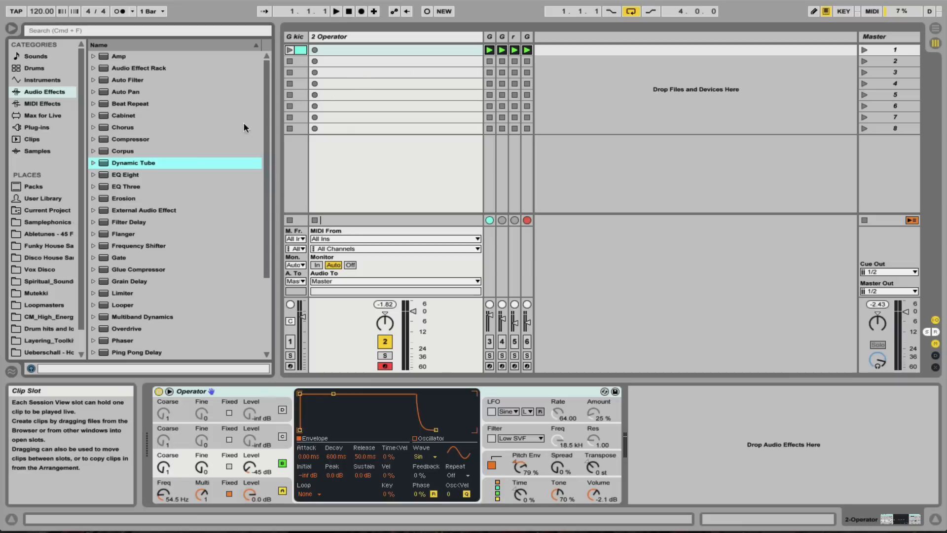
Step: Add the Dynamic Tube preset Warm Tube after Operator
left_click(93, 163)
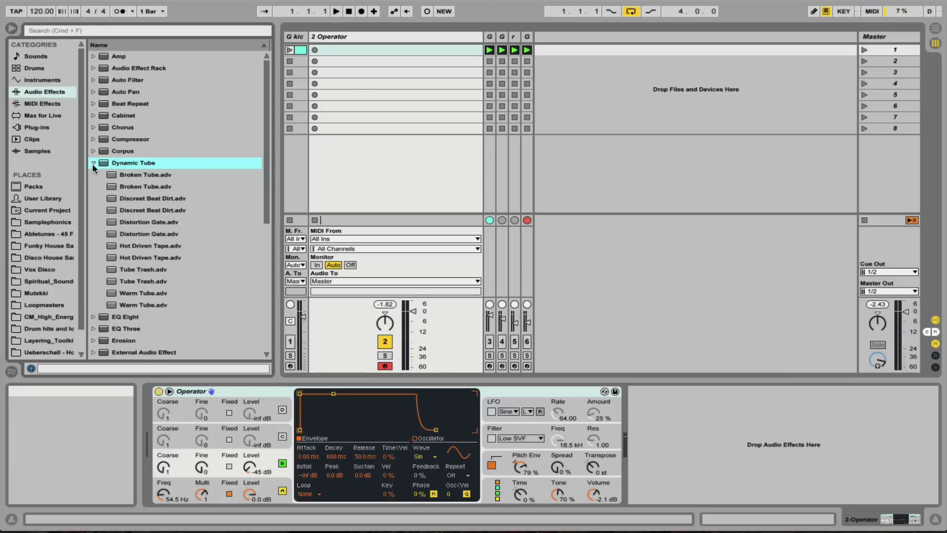
double_click(148, 294)
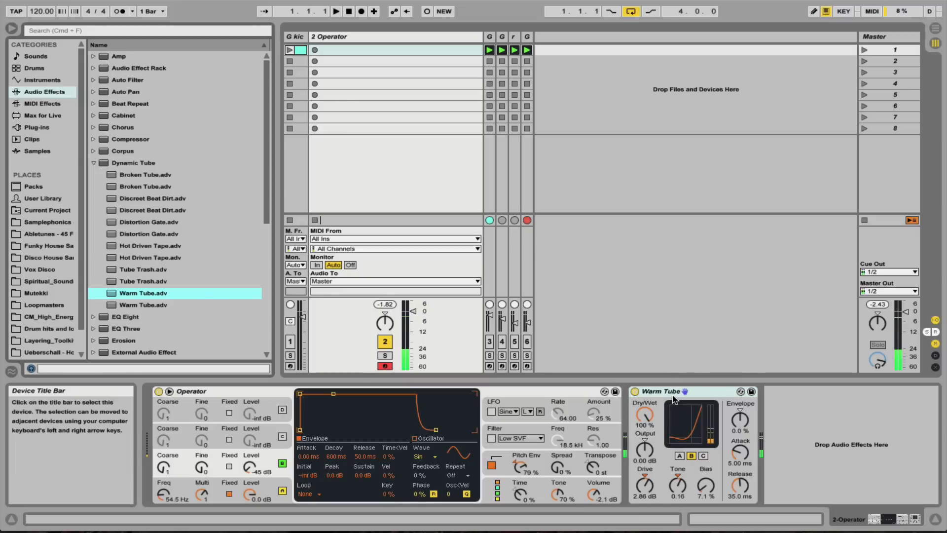
Step: Compare the kick with the Warm Tube effect switched off and on
left_click(634, 391)
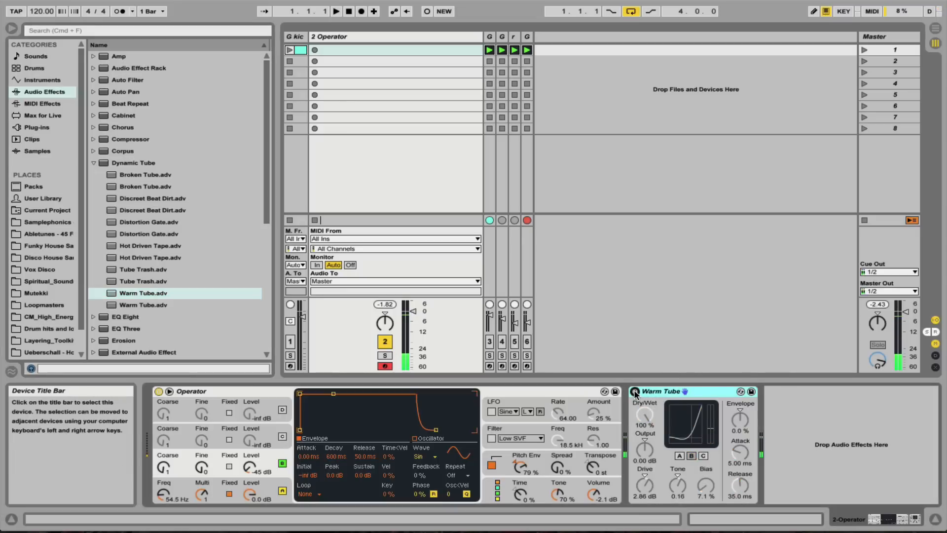
left_click(635, 391)
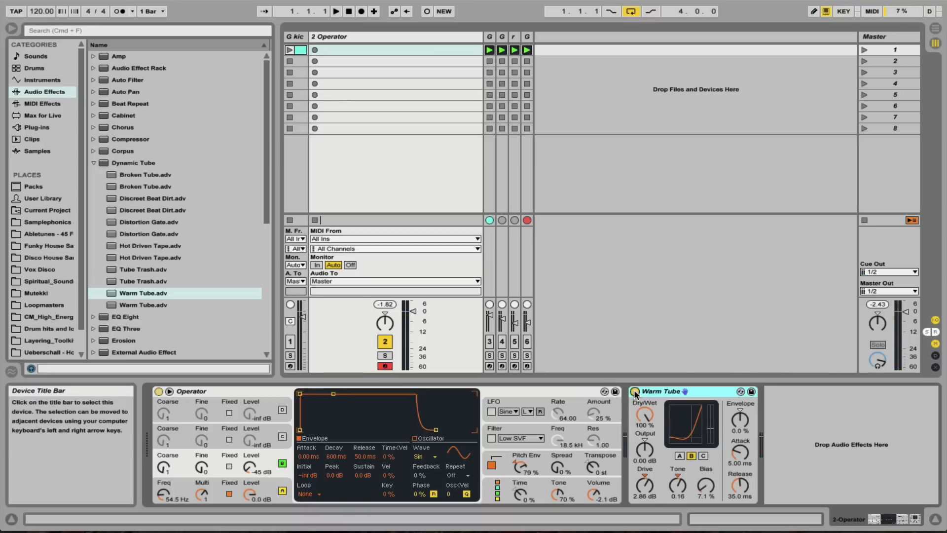
Step: Add a Compressor after Warm Tube and lower its threshold to -7.94 dB
double_click(114, 139)
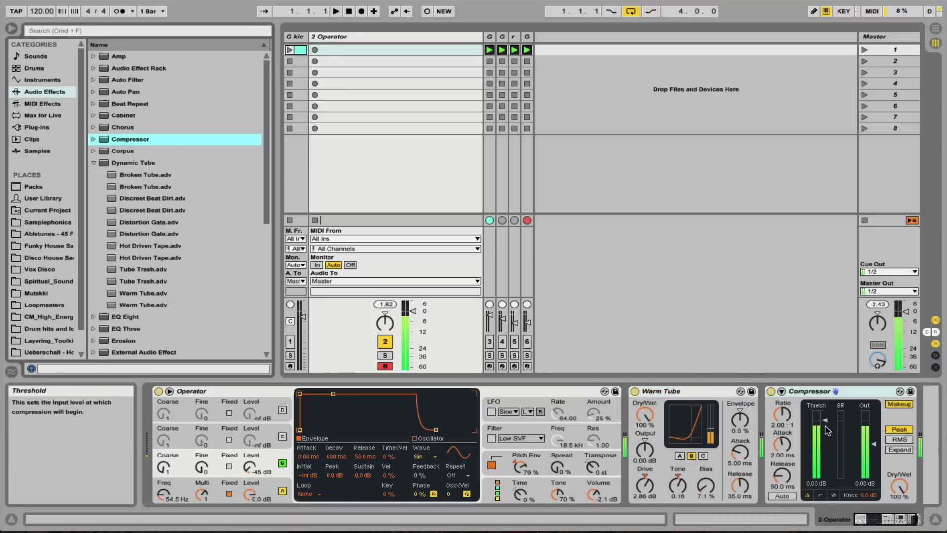
left_click_drag(825, 419, 828, 439)
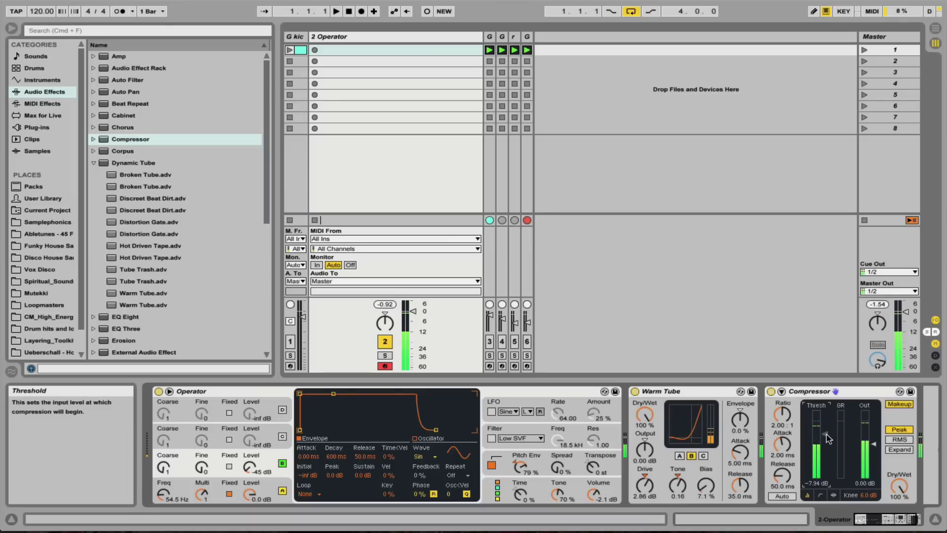
scroll(718, 439, "right", 3)
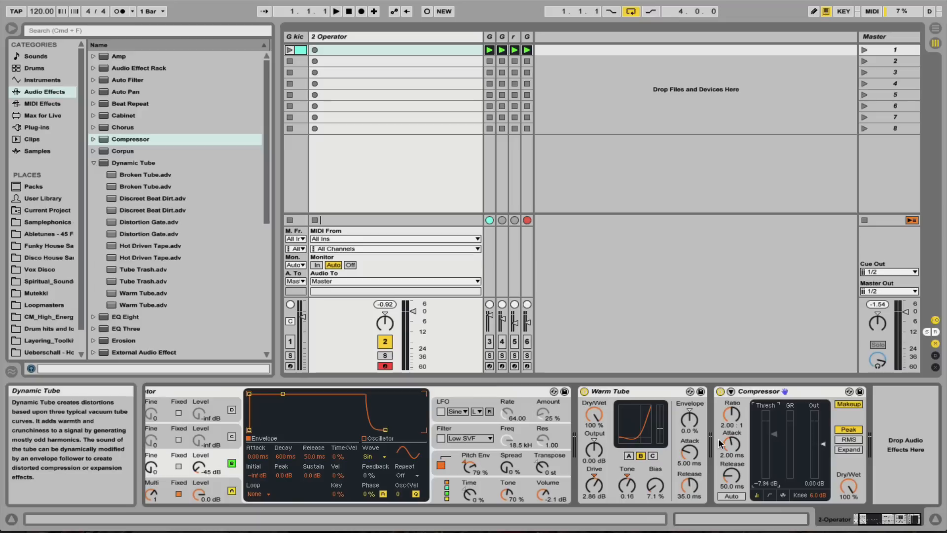
left_click(718, 438)
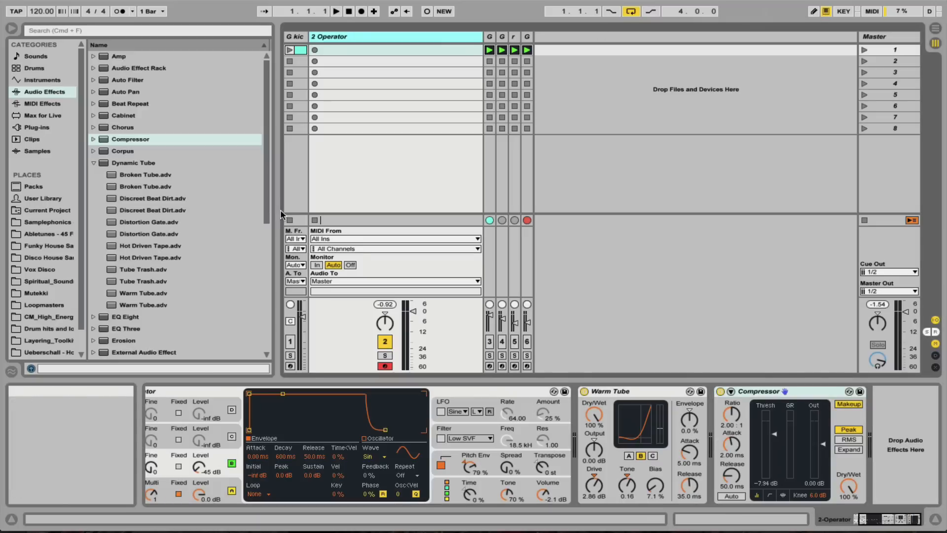
Step: Add the Saturator preset A Bit Warmer after the Compressor and slightly lower the Operator track's volume
scroll(97, 193, "down", 5)
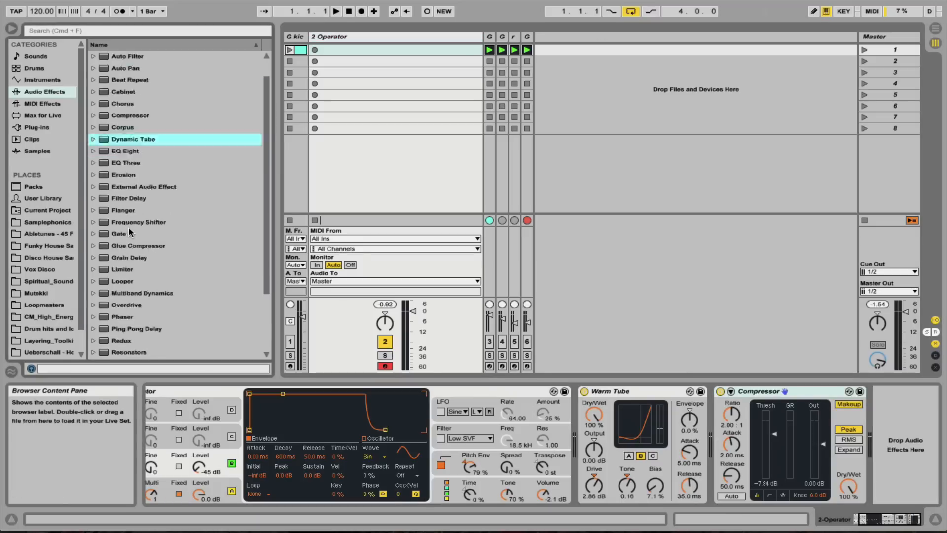
left_click(94, 294)
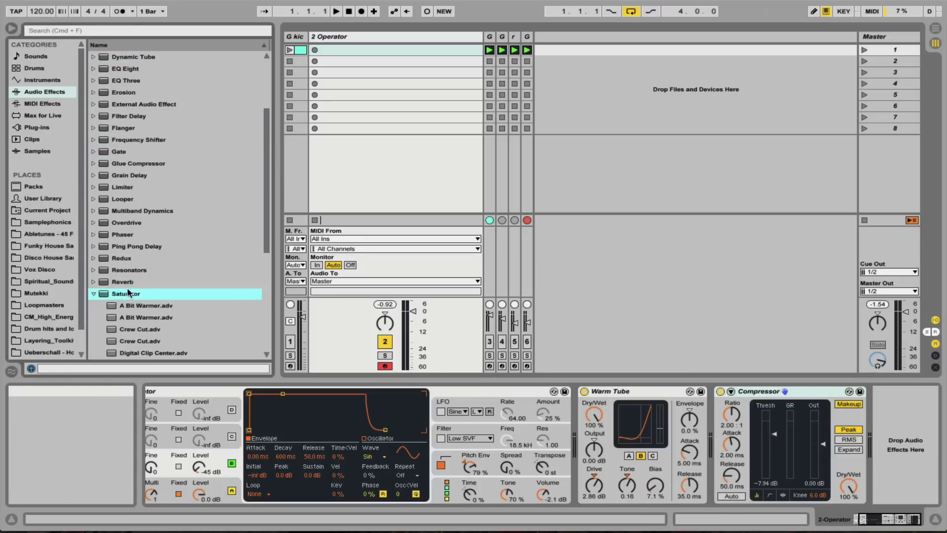
double_click(138, 306)
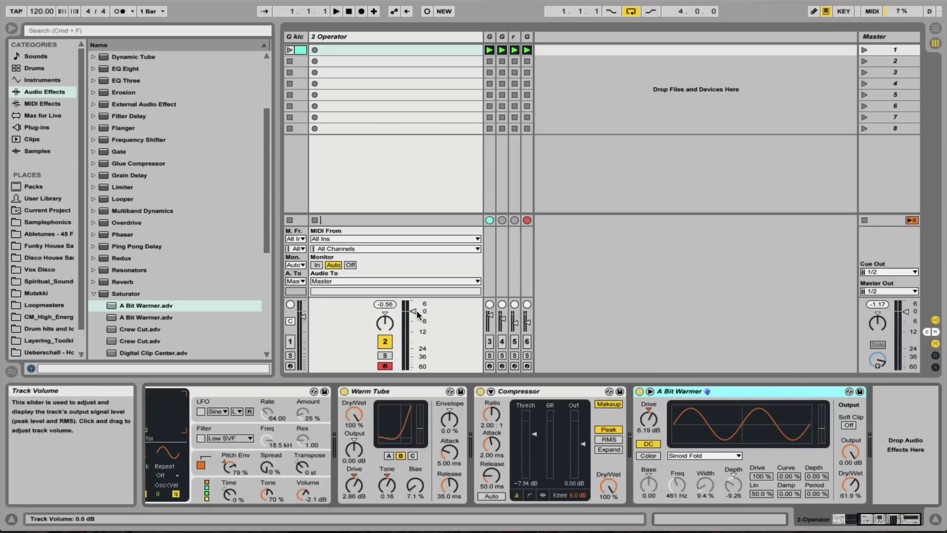
left_click_drag(413, 311, 413, 319)
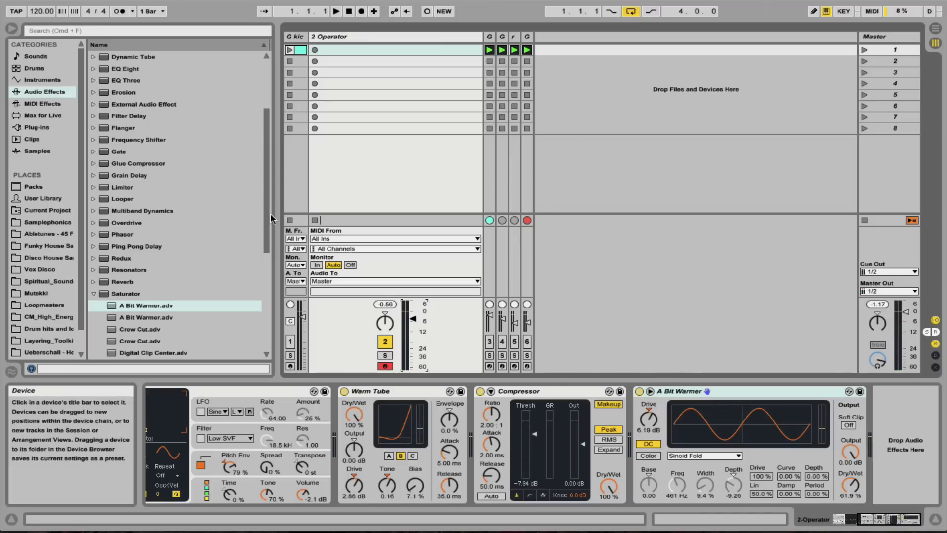
Step: Add a Glue Compressor after A Bit Warmer with ratio 10, makeup 20.0 dB and threshold -29.2 dB
double_click(123, 165)
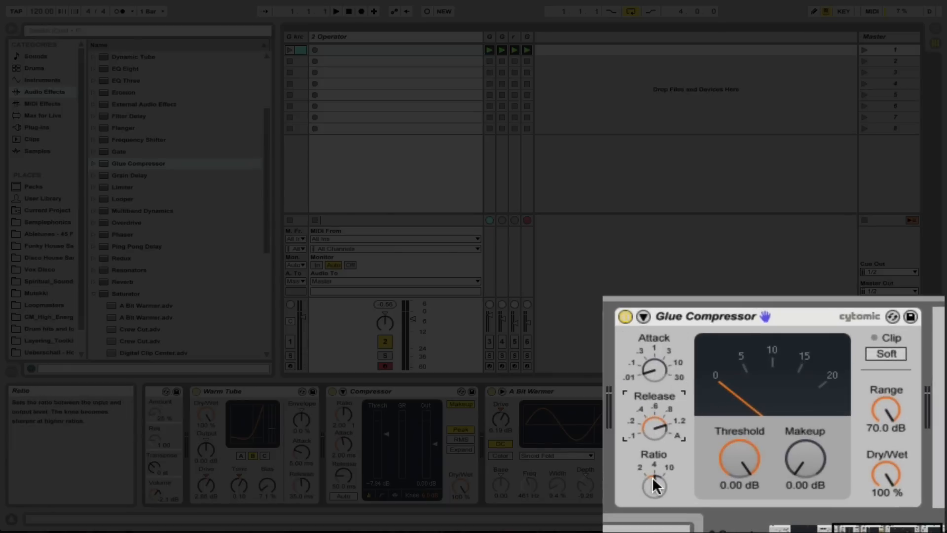
left_click_drag(652, 484, 652, 469)
left_click_drag(788, 472, 811, 453)
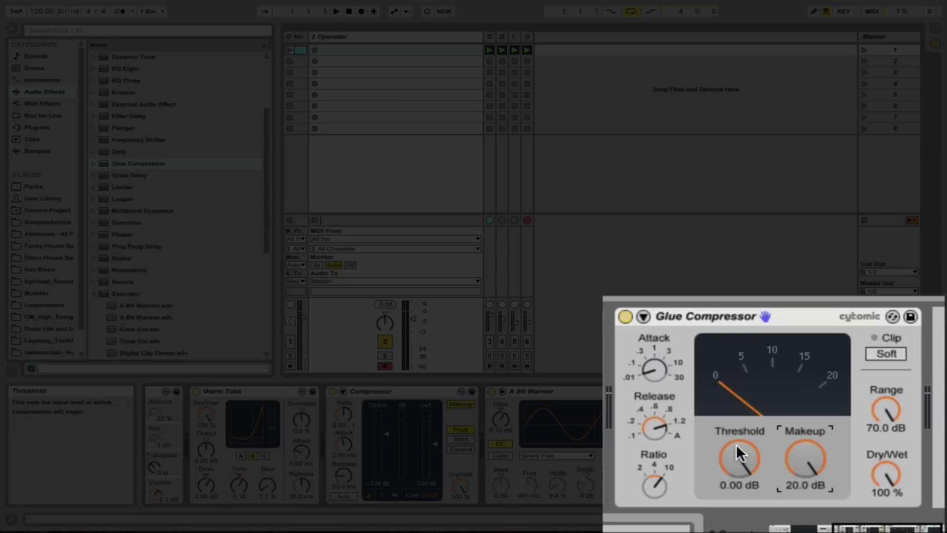
left_click_drag(736, 443, 735, 476)
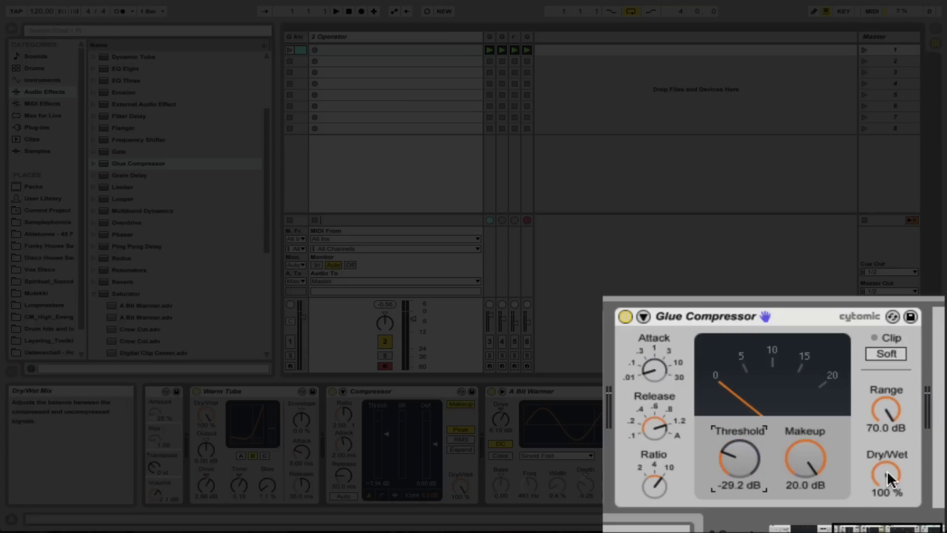
Step: Set the Glue Compressor's Dry/Wet to 49 % and enable Soft clipping, comparing the kick with the device switched off and on
left_click_drag(887, 470, 887, 502)
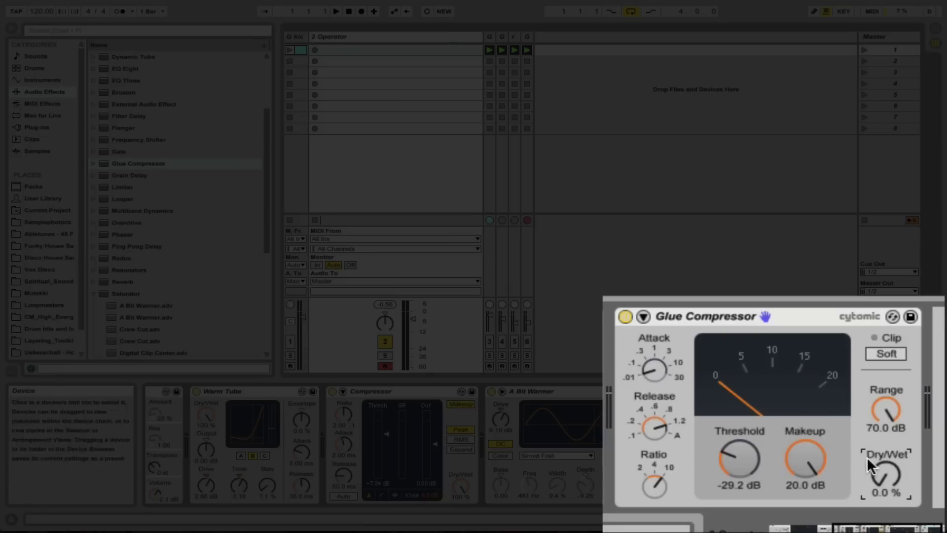
mouse_move(887, 475)
left_mouse_down()
mouse_move(886, 404)
mouse_move(889, 473)
left_mouse_up()
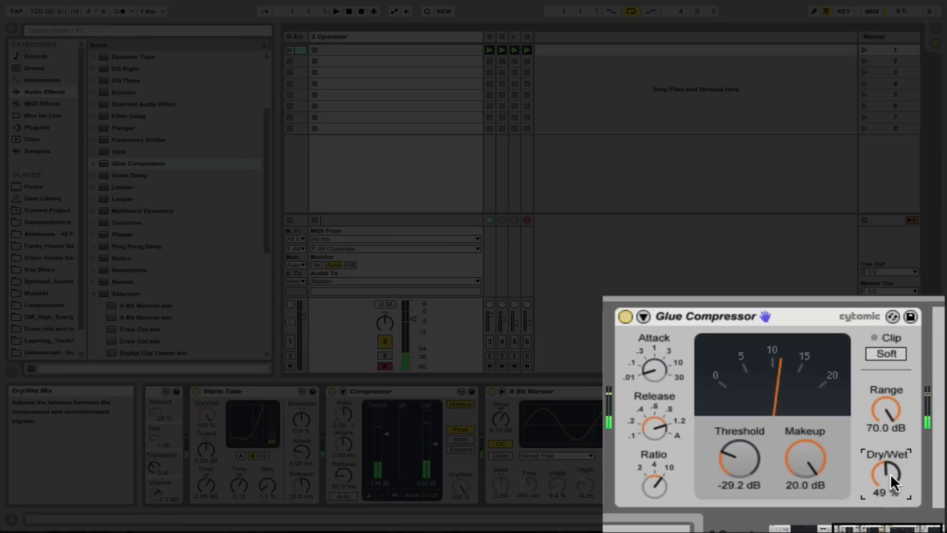
left_click(886, 353)
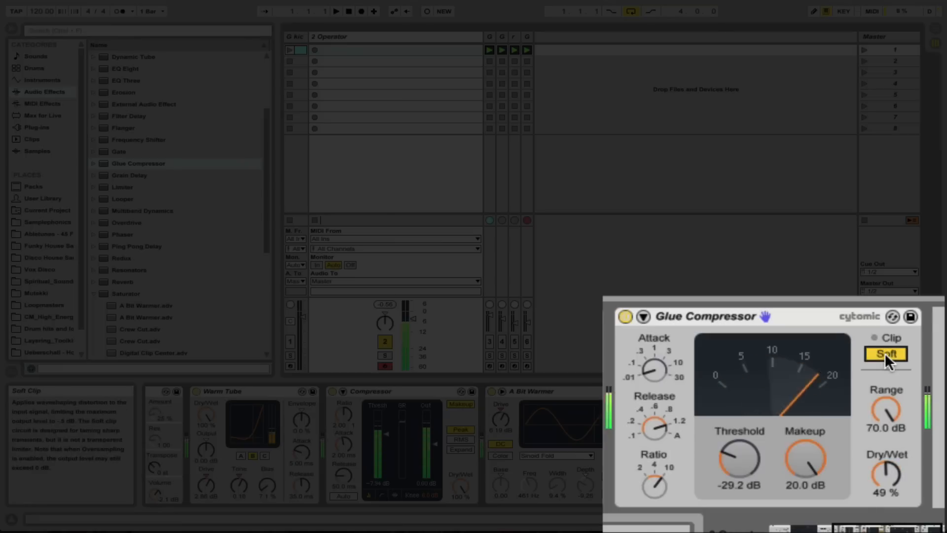
left_click(624, 318)
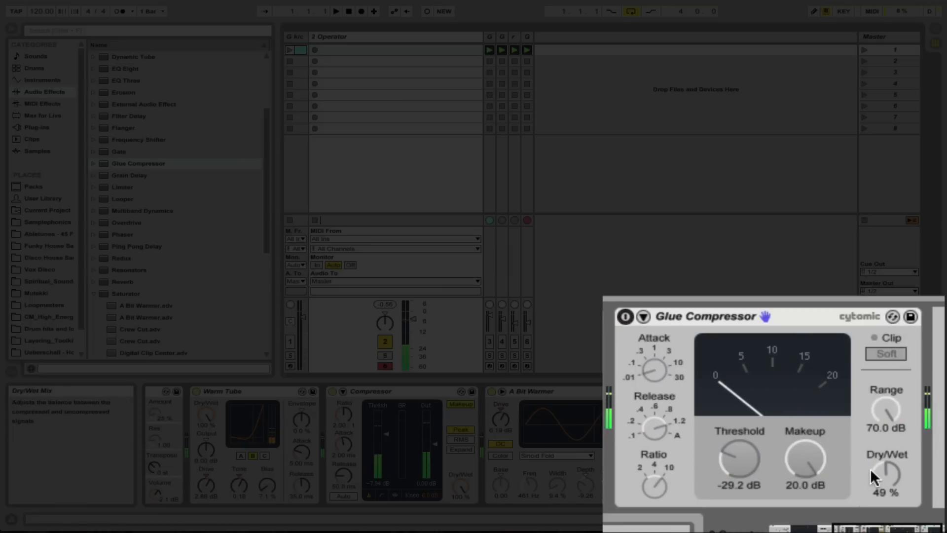
left_click(625, 315)
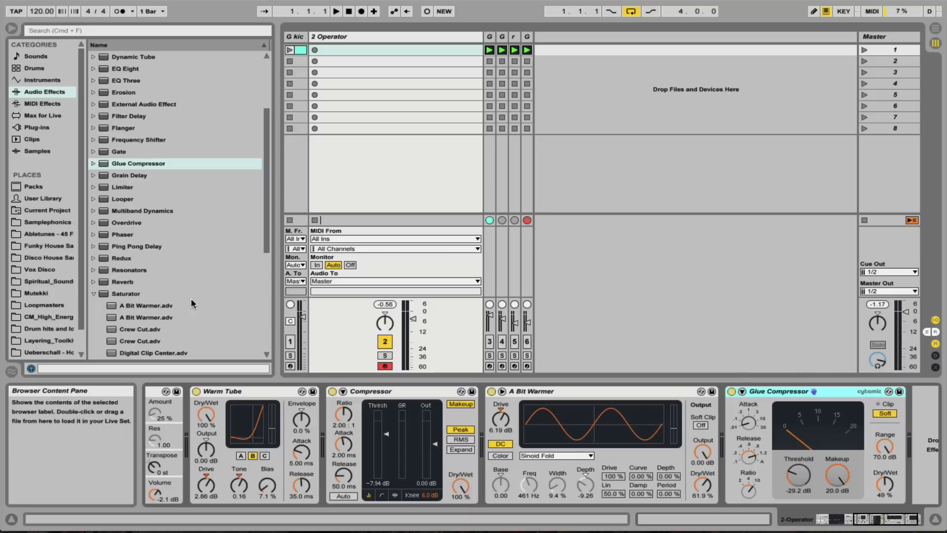
Step: Add Multiband Dynamics after the Glue Compressor and group it into an Audio Effect Rack with its chain list shown
double_click(137, 210)
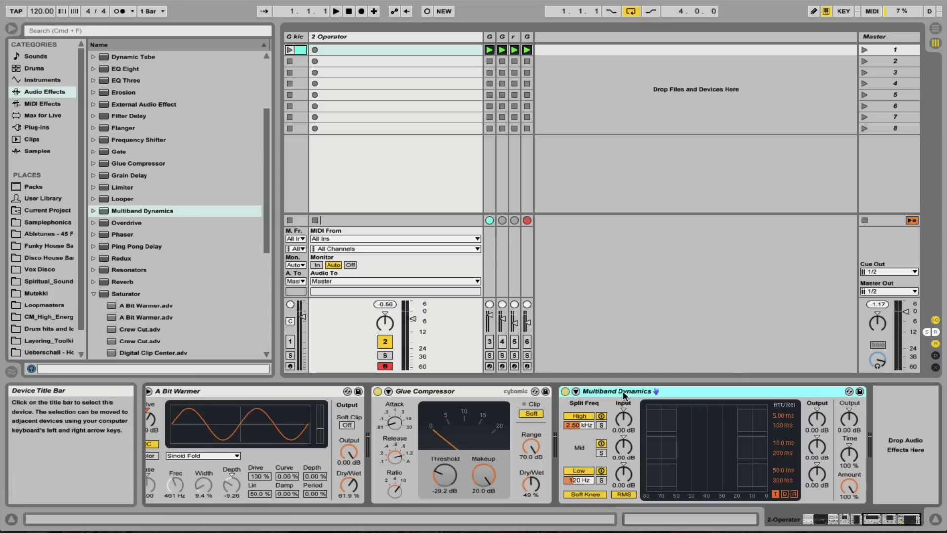
key("super+g")
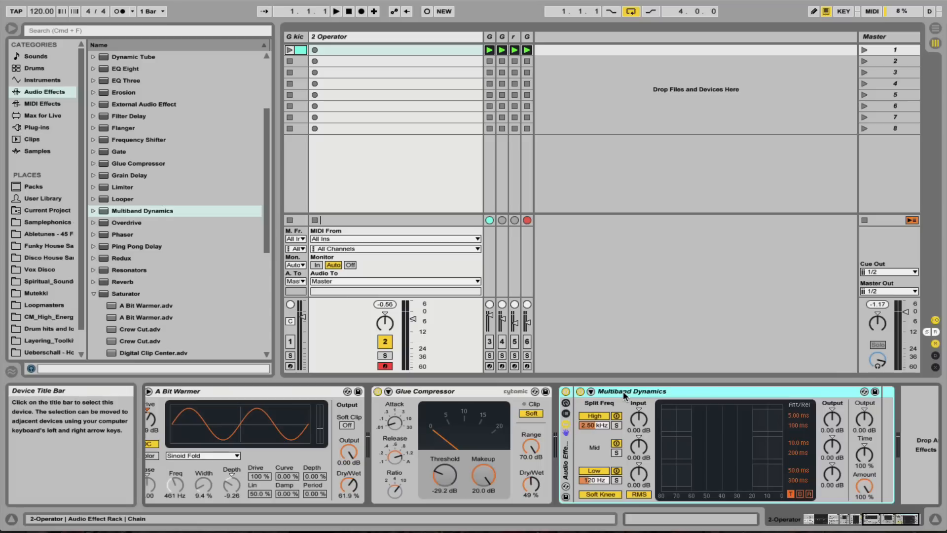
left_click(566, 414)
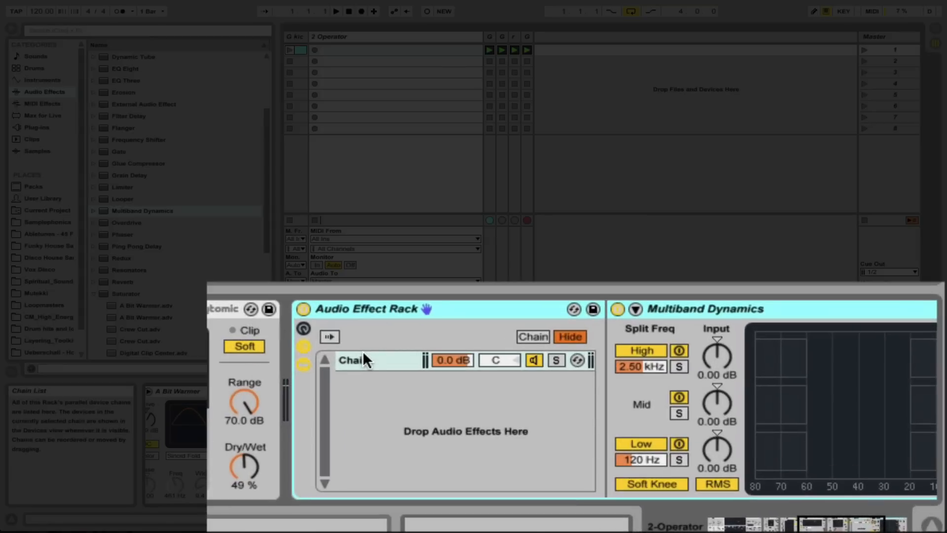
Step: Rename the rack's chain as low and solo the Low band of its Multiband Dynamics
left_click(363, 354)
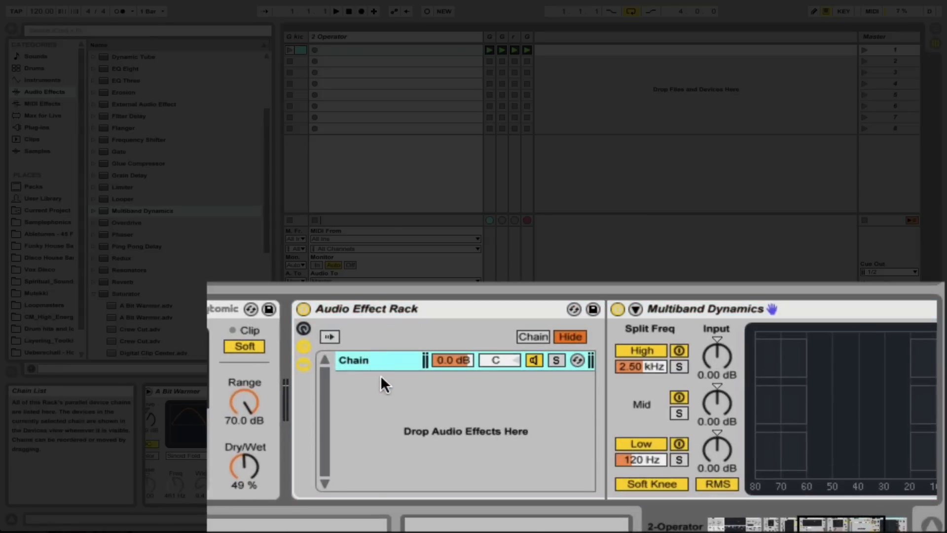
key("ctrl+r")
type("lo")
key("Return")
scroll(380, 375, "right", 3)
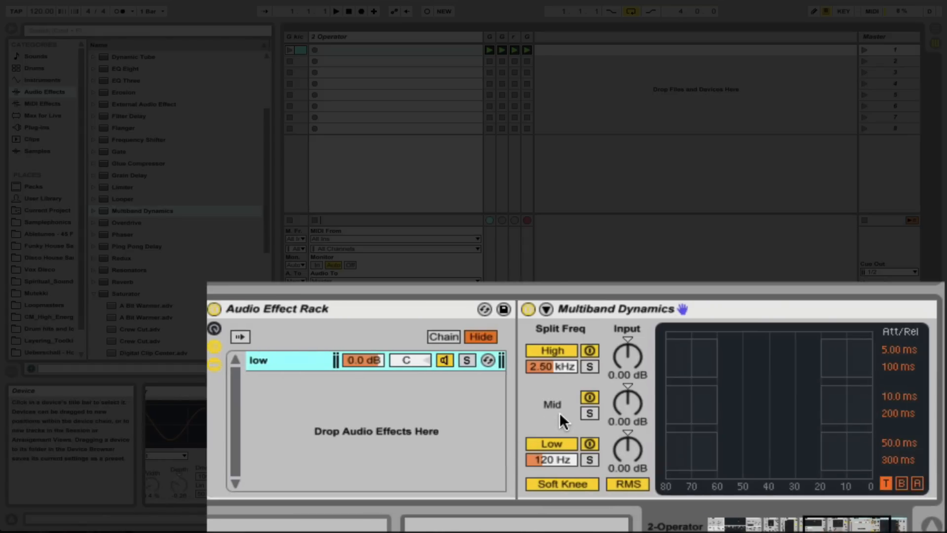
left_click(591, 459)
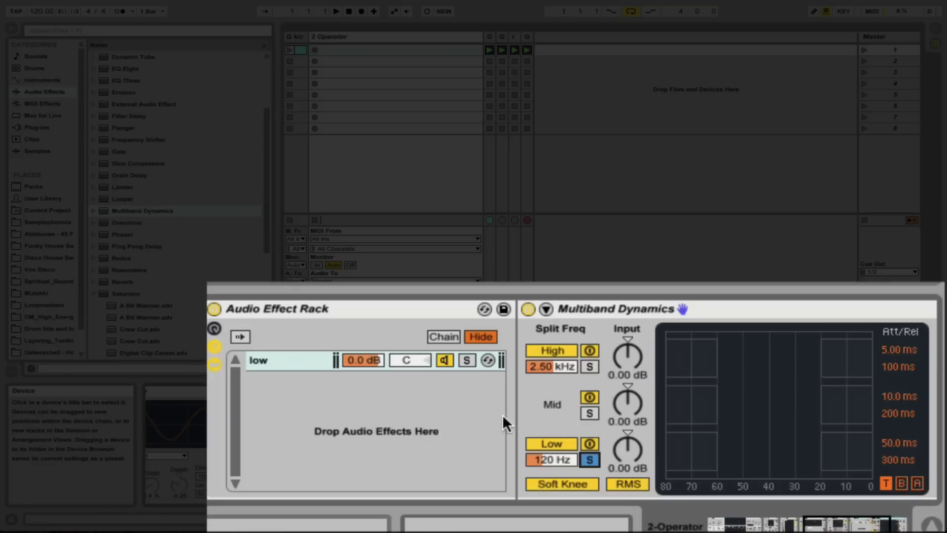
Step: Duplicate the low chain, rename the copy as mid and solo only the Mid band in its Multiband Dynamics
left_click(292, 363)
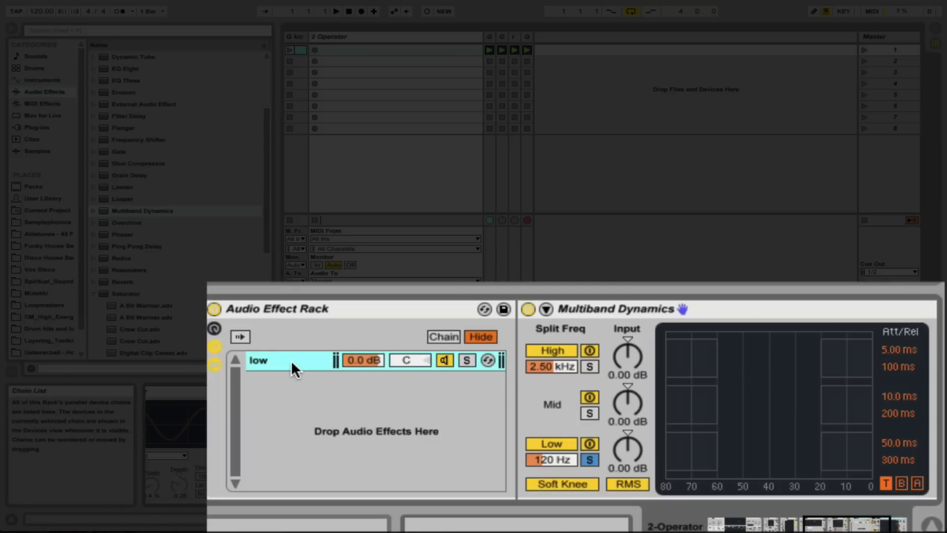
key("ctrl+d")
key("ctrl+r")
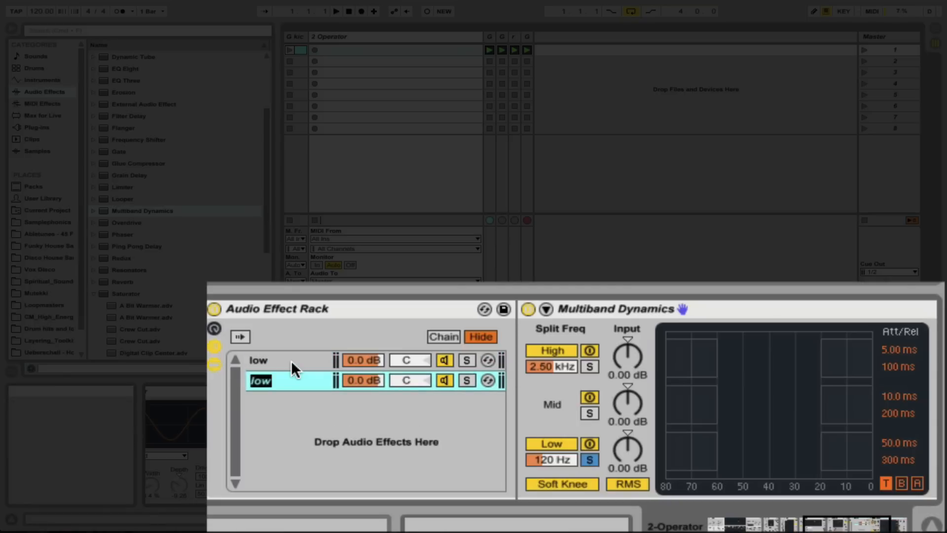
type("mid")
key("Return")
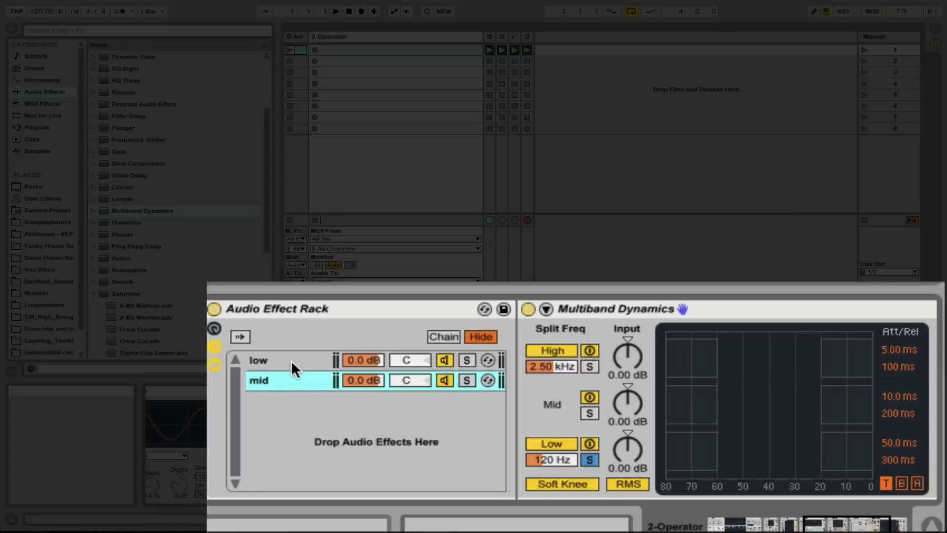
left_click(594, 408)
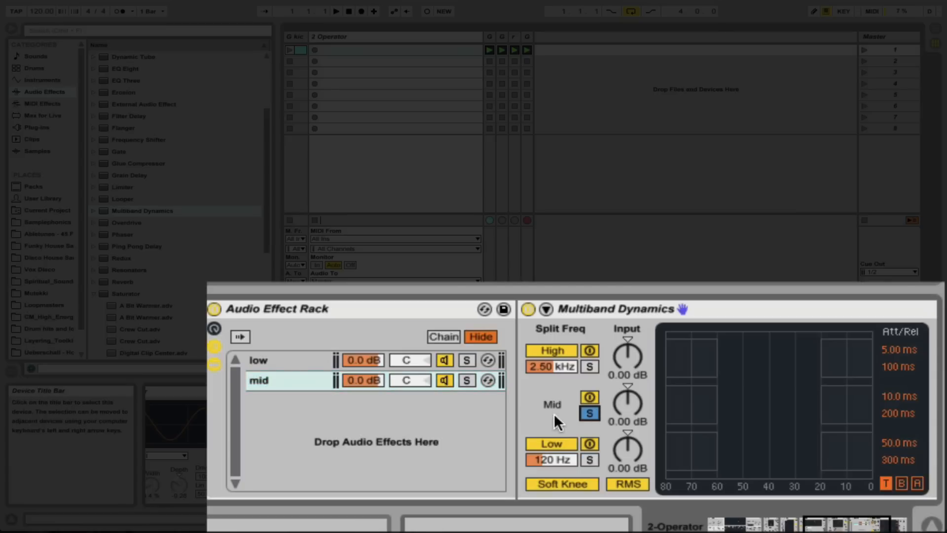
Step: Duplicate the mid chain, rename the copy as high and solo only the High band in its Multiband Dynamics
left_click(305, 378)
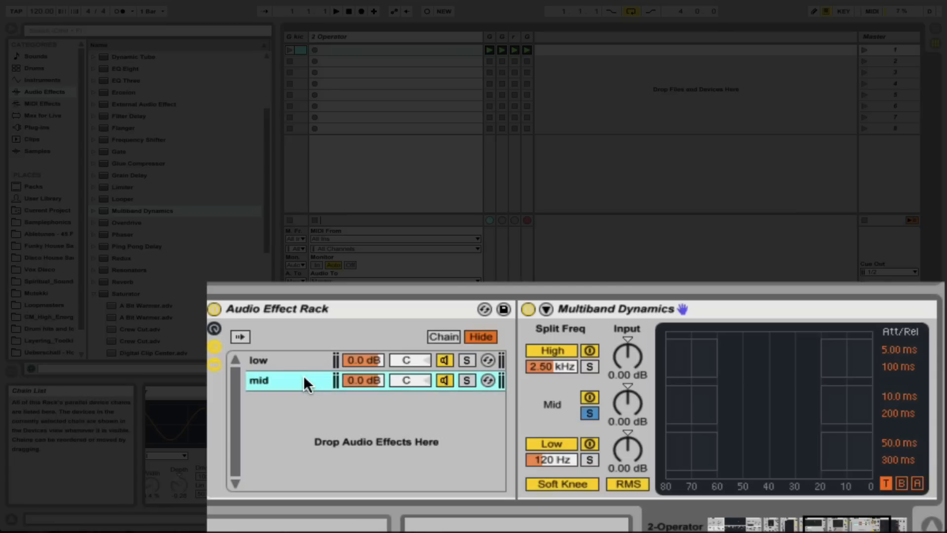
key("ctrl+d")
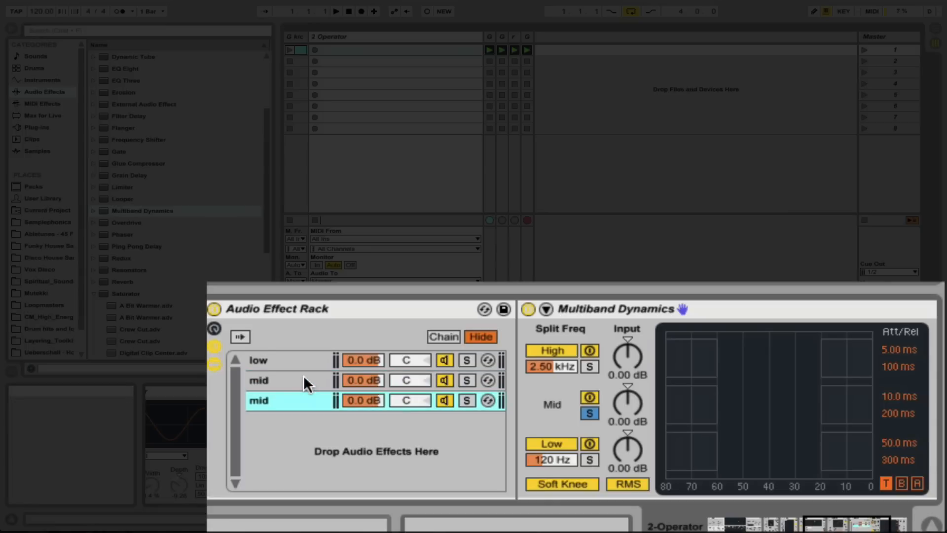
key("ctrl+r")
type("high")
key("Return")
left_click(589, 367)
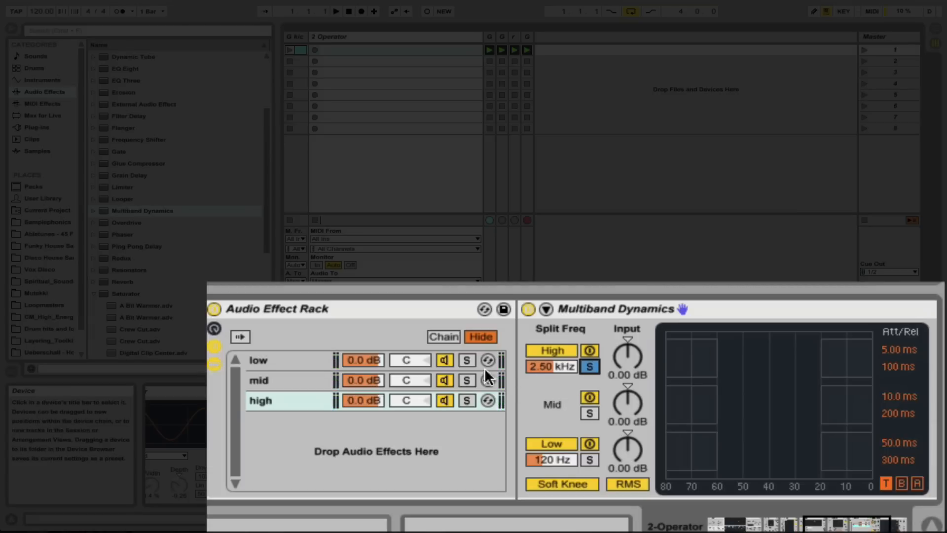
Step: Check which Multiband Dynamics band is soloed in each of the low, mid and high chains
left_click(253, 360)
left_click(276, 379)
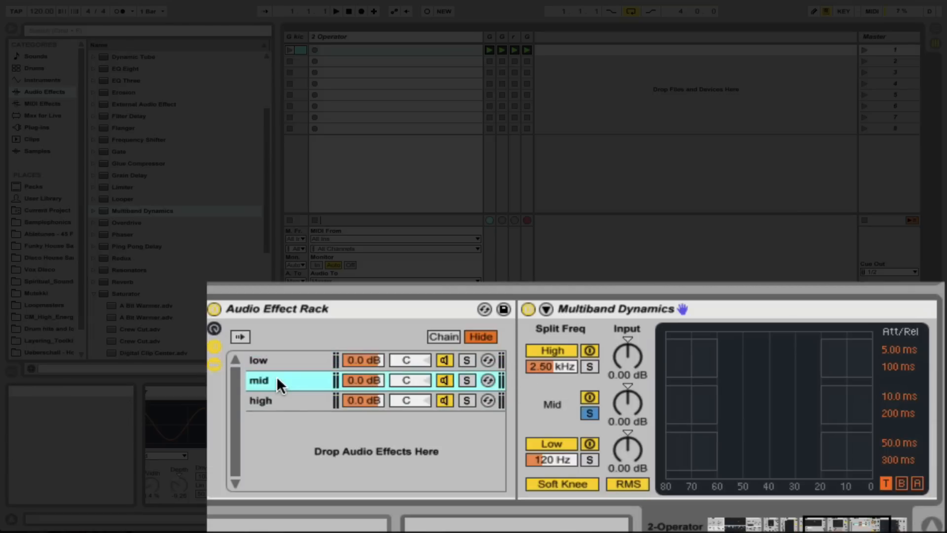
left_click(282, 398)
scroll(289, 421, "right", 3)
scroll(288, 421, "right", 4)
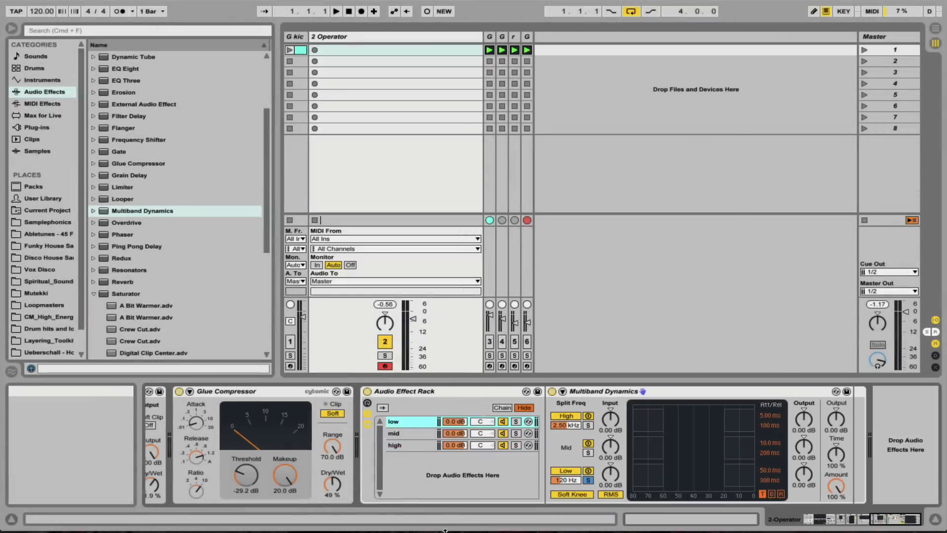
Step: Add a Utility device to the low chain after its Multiband Dynamics and set its width to 0%
left_click(398, 422)
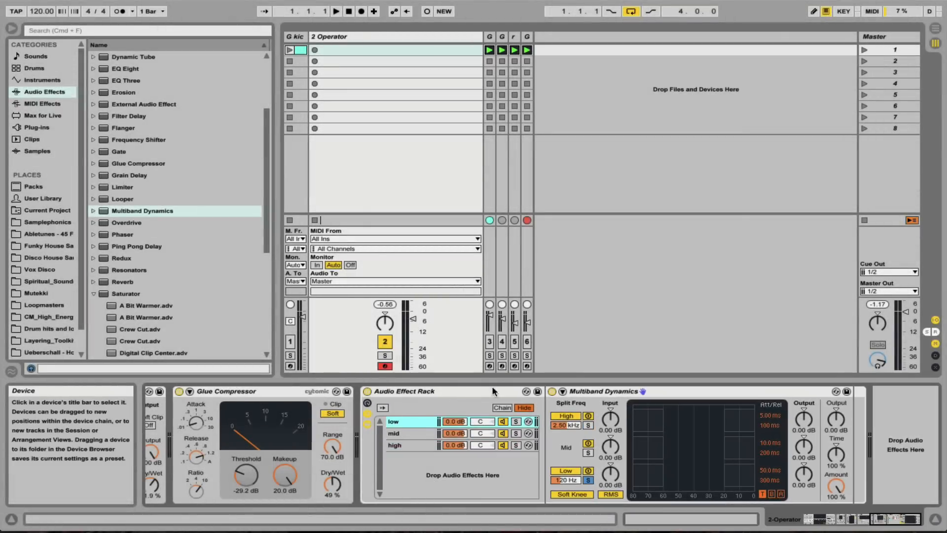
scroll(105, 204, "down", 6)
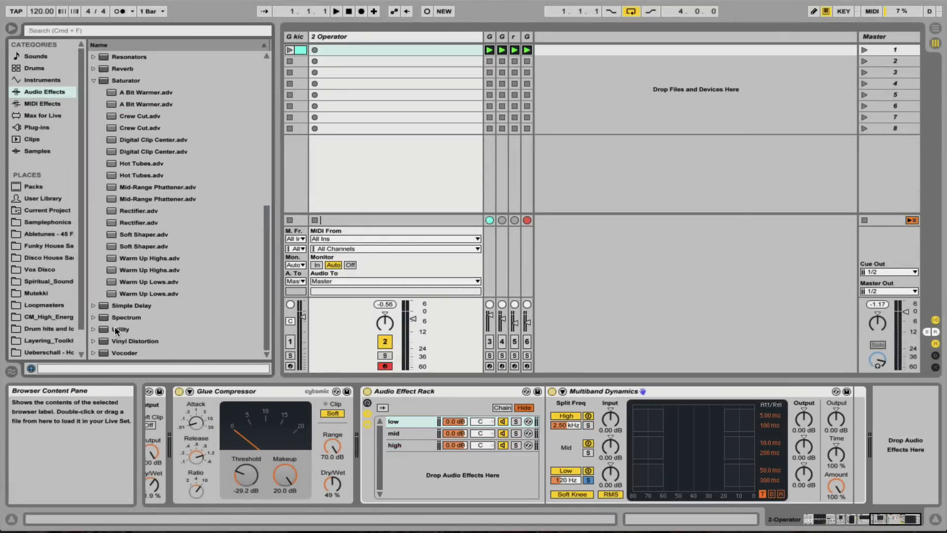
left_click_drag(115, 329, 763, 431)
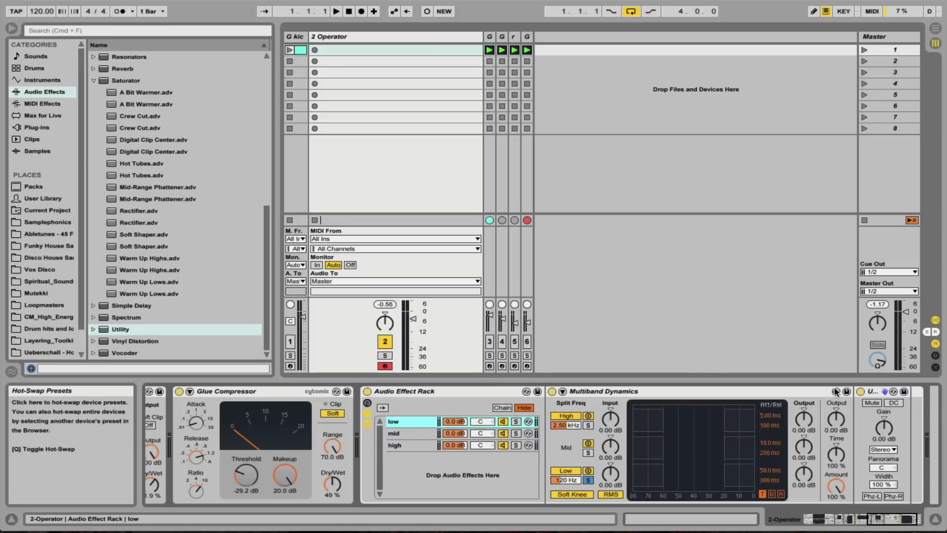
key("super+z")
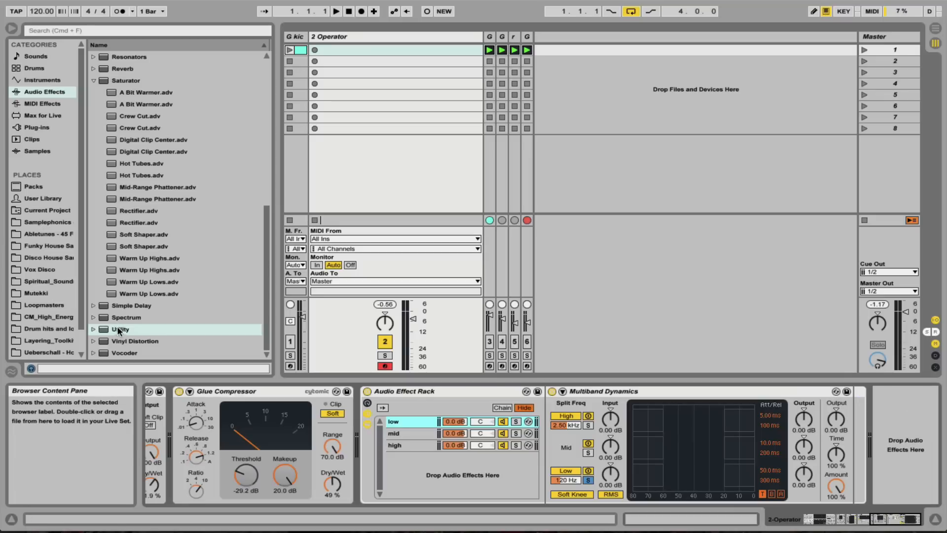
left_click_drag(118, 332, 410, 423)
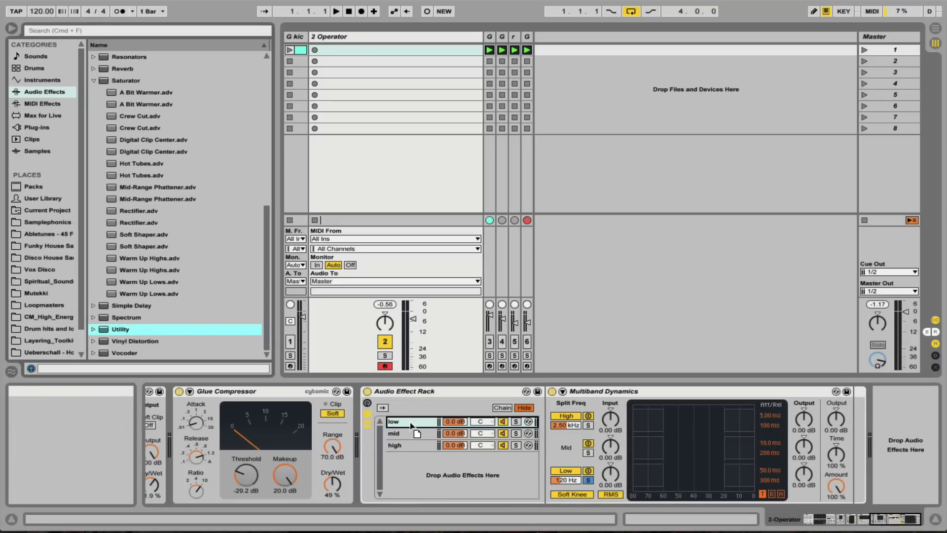
left_click_drag(407, 421, 408, 424)
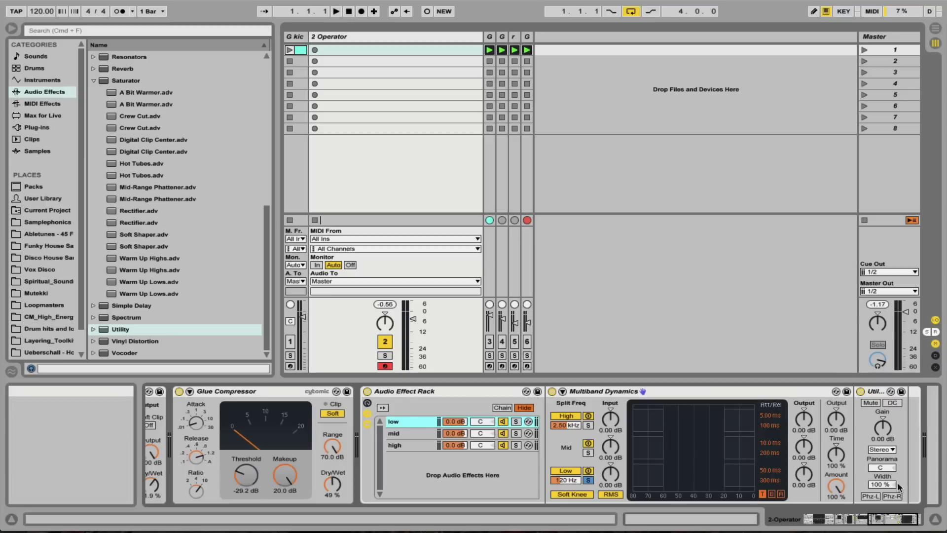
left_click_drag(881, 483, 881, 489)
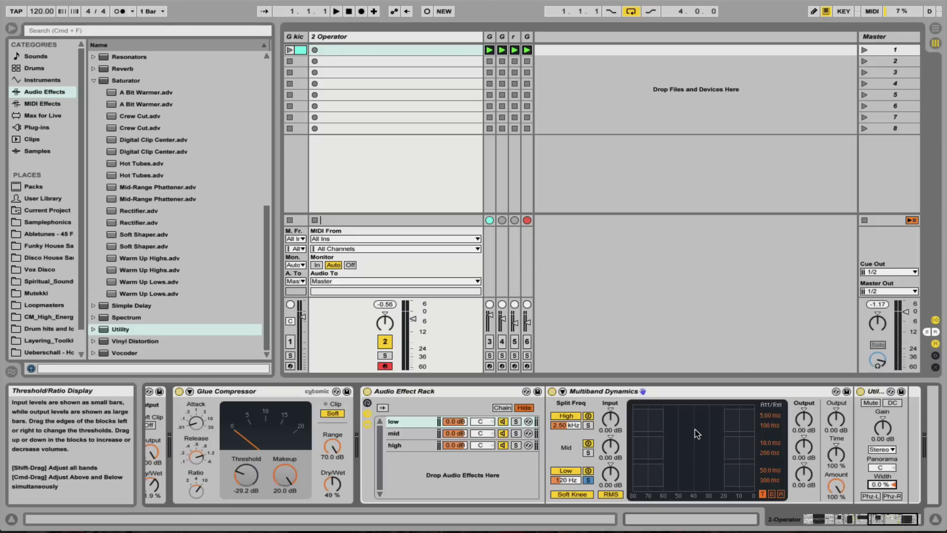
Step: Place a Compressor after the Utility inside the low chain and set its threshold to -5.74 dB with the chain soloed
scroll(184, 108, "up", 10)
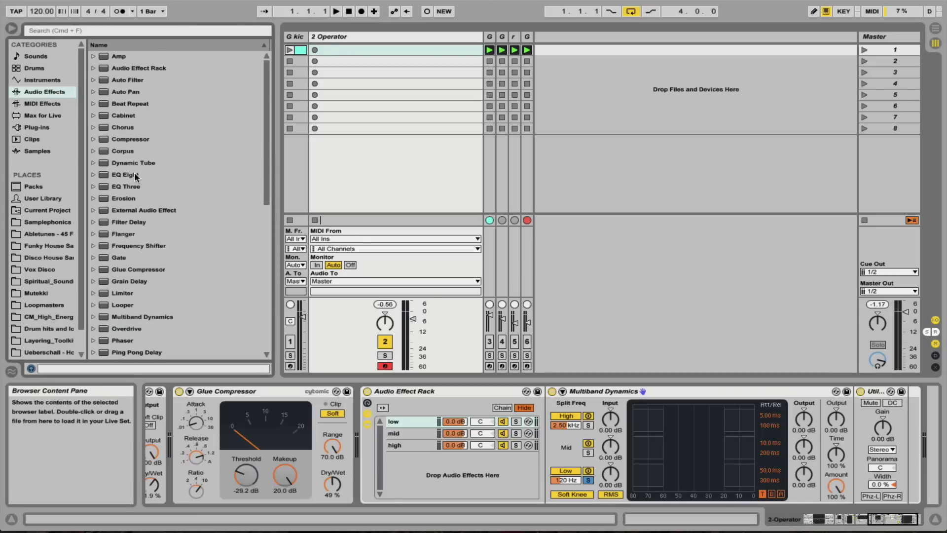
double_click(129, 142)
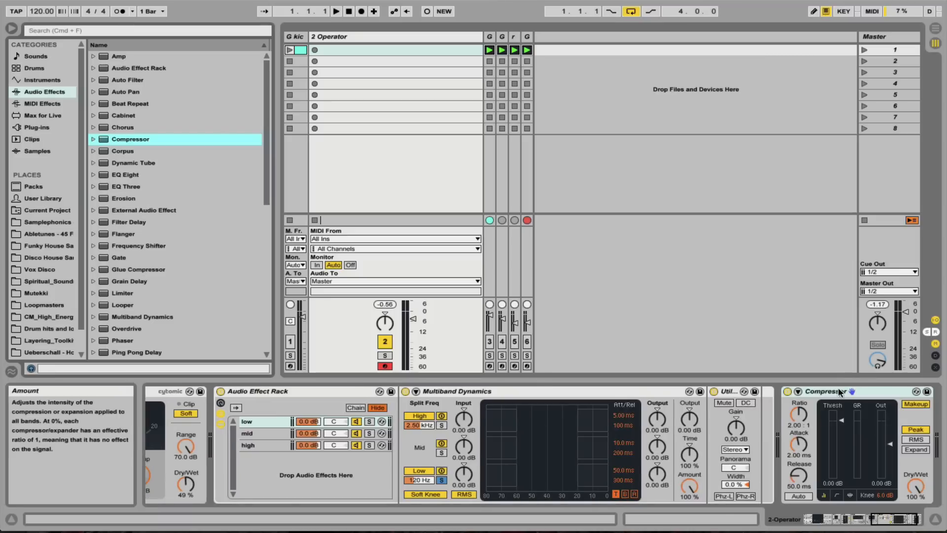
left_click(878, 388)
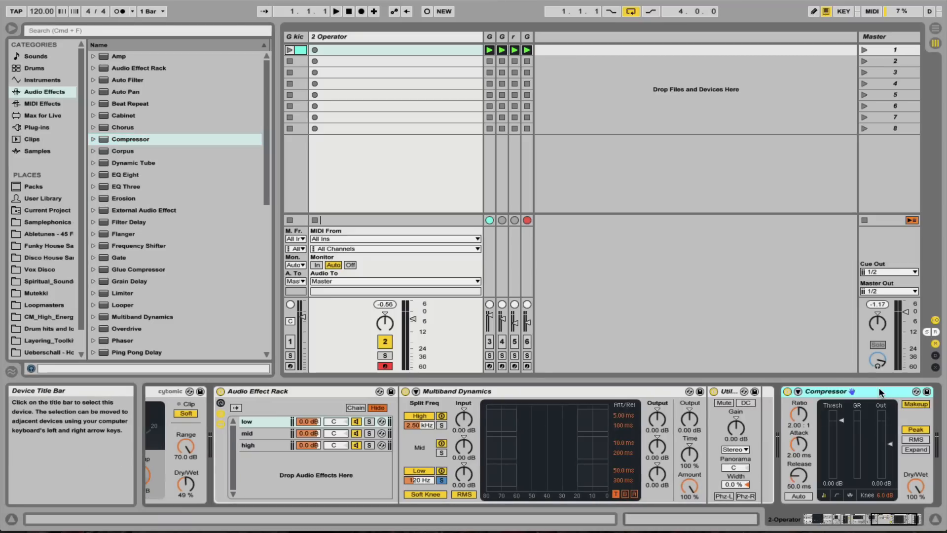
left_click_drag(855, 391, 751, 407)
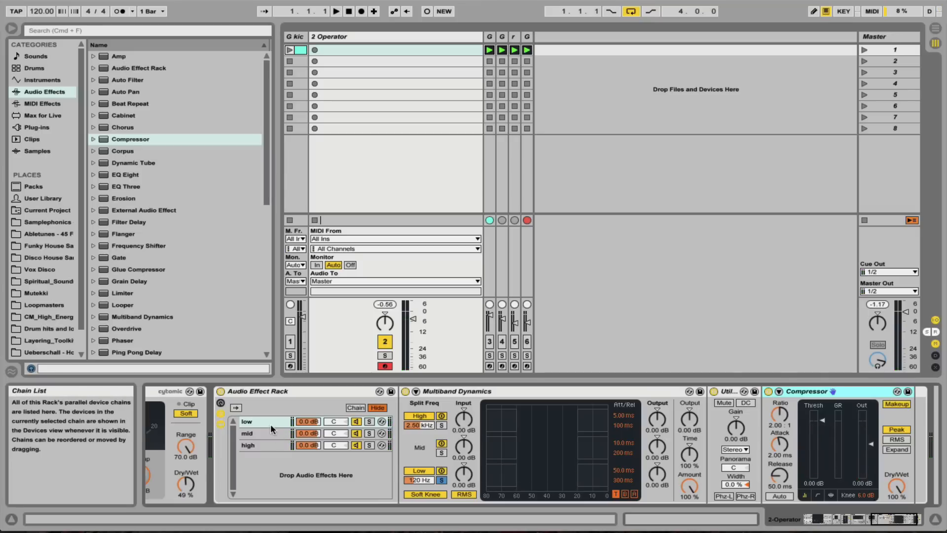
left_click(369, 421)
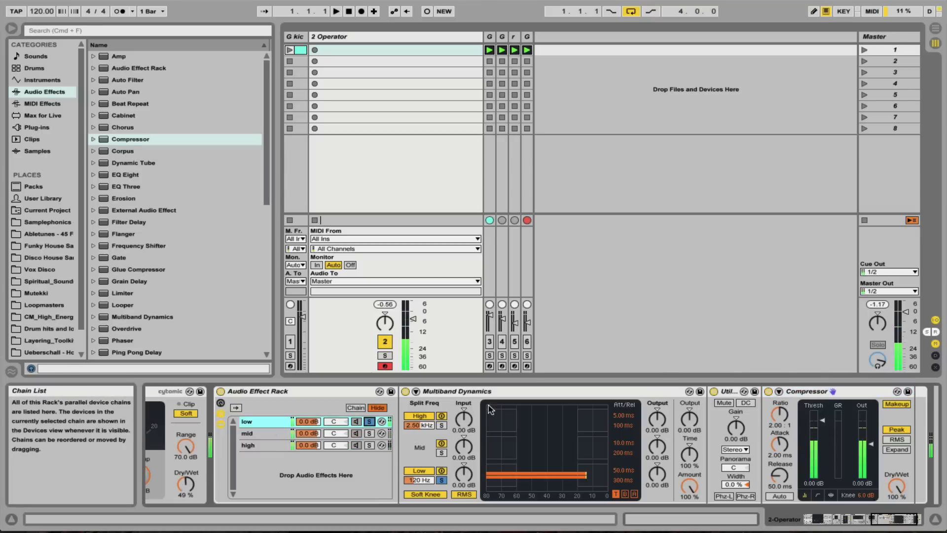
left_click_drag(823, 420, 823, 431)
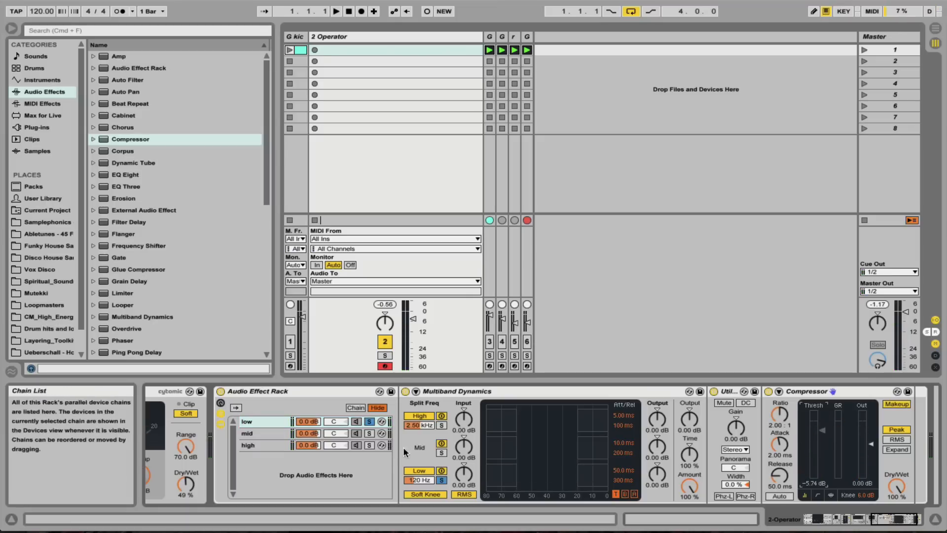
Step: Solo the mid chain and add an Auto Filter with a notch filter at about 278 Hz and Q 0.90
left_click(268, 432)
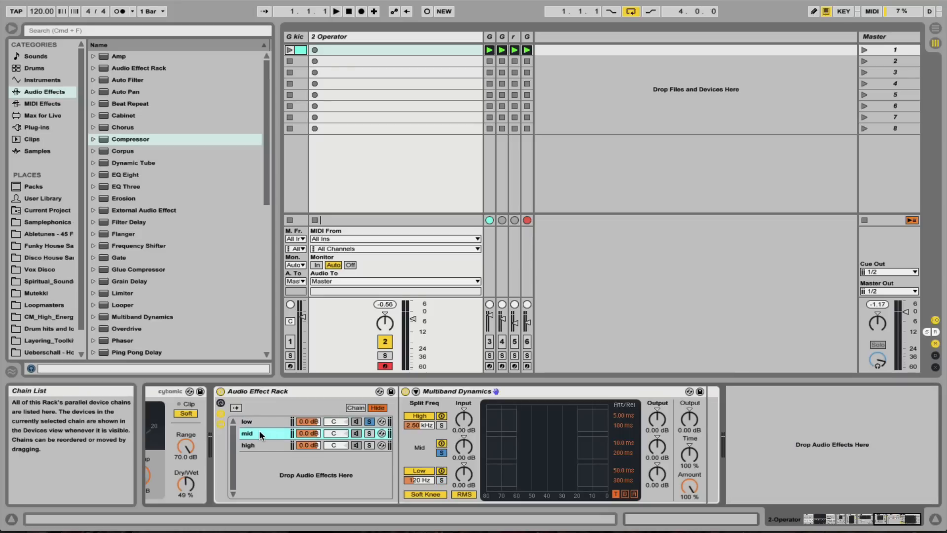
left_click(368, 433)
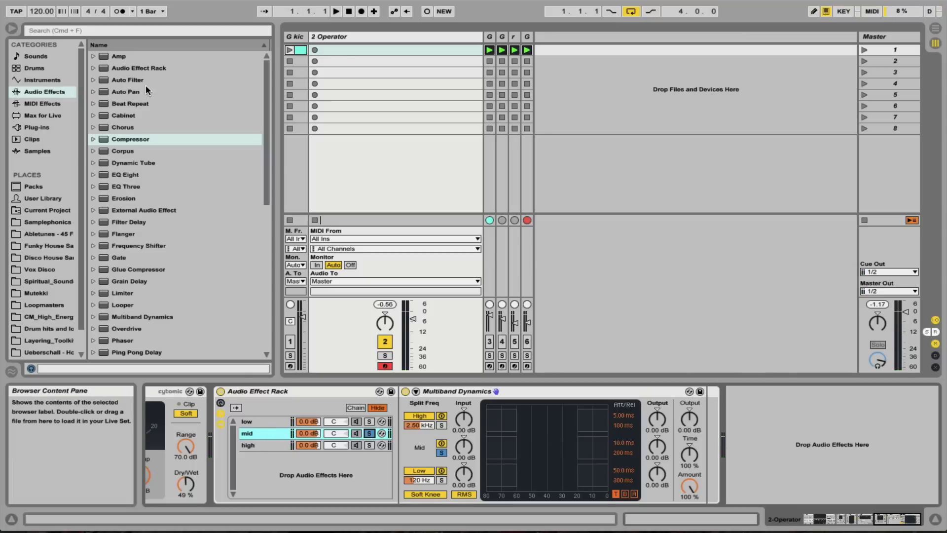
left_click_drag(121, 81, 705, 407)
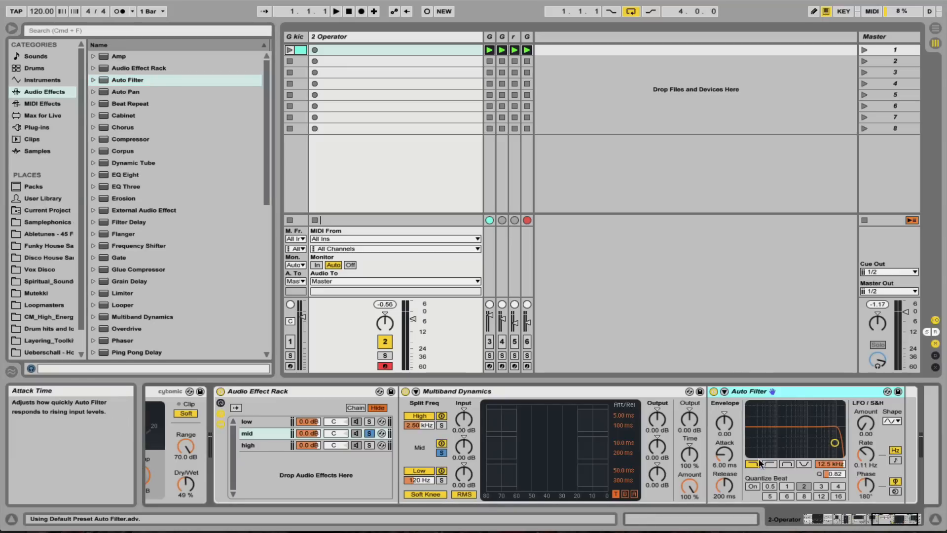
left_click(803, 464)
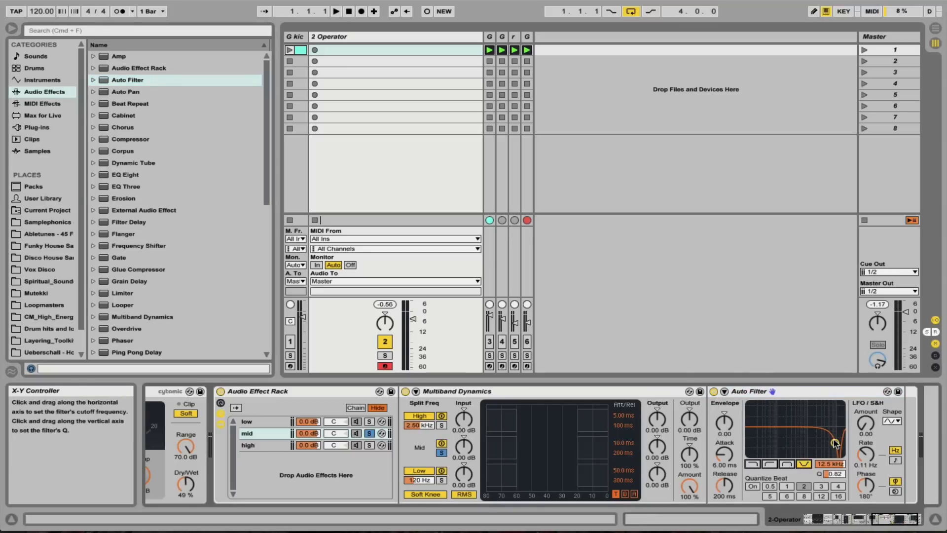
left_click_drag(834, 442, 783, 441)
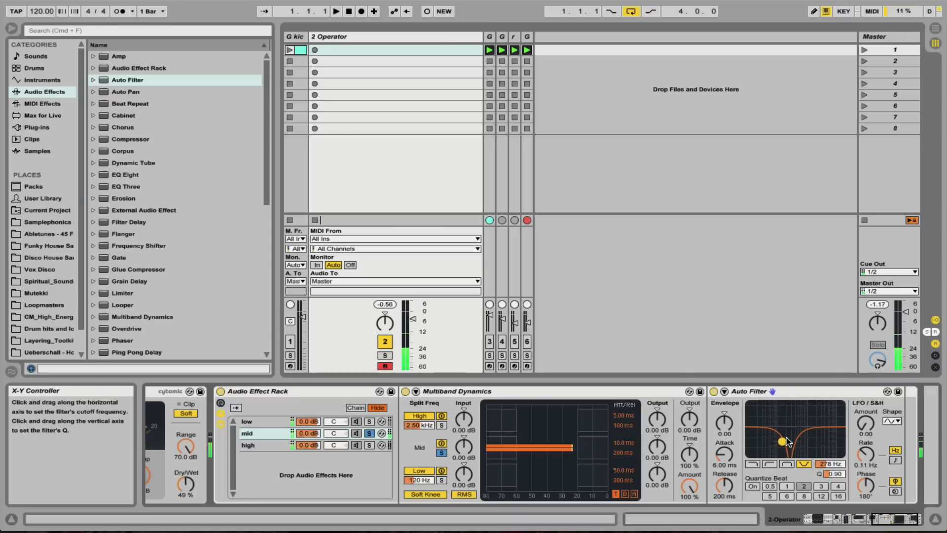
Step: Compare the mid chain with the Auto Filter off and on, and adjust the notch to 265 Hz with Q 0.76
left_click(714, 391)
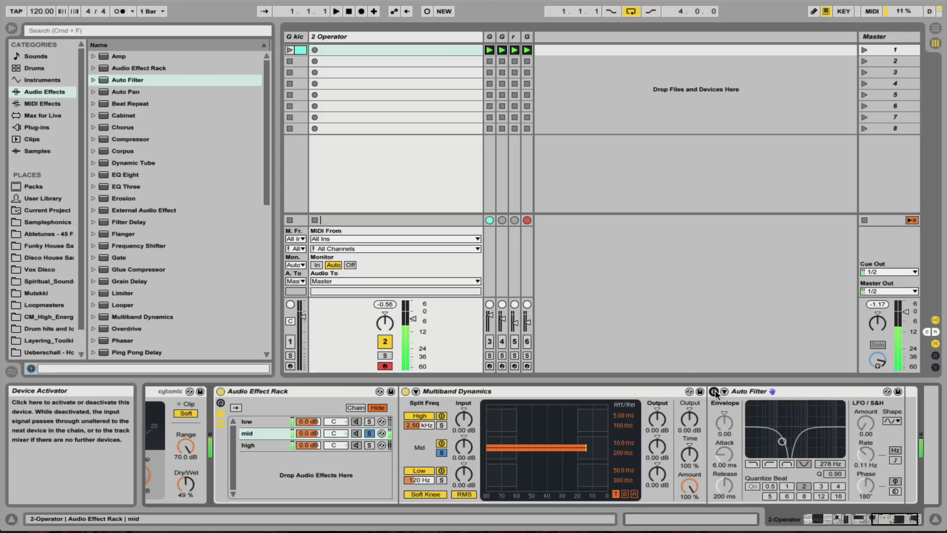
left_click(713, 391)
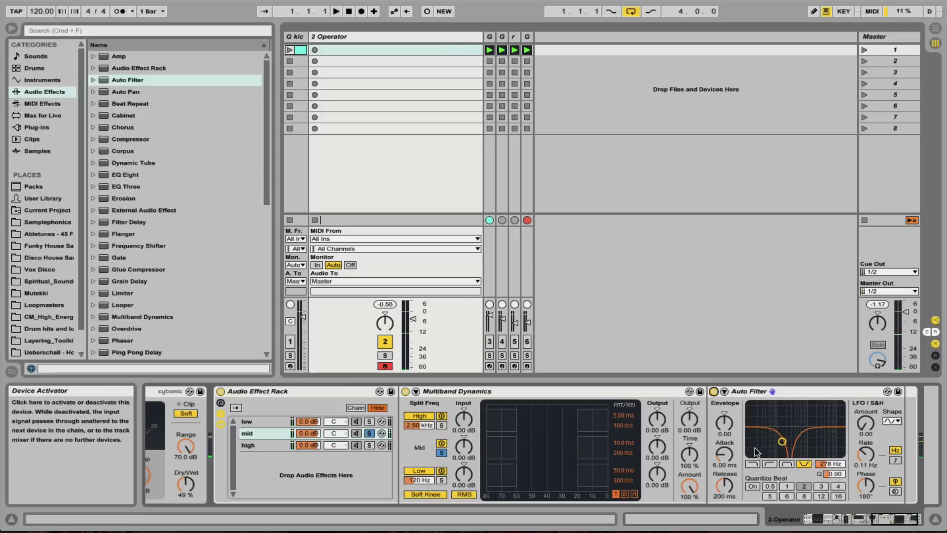
left_click_drag(783, 441, 781, 444)
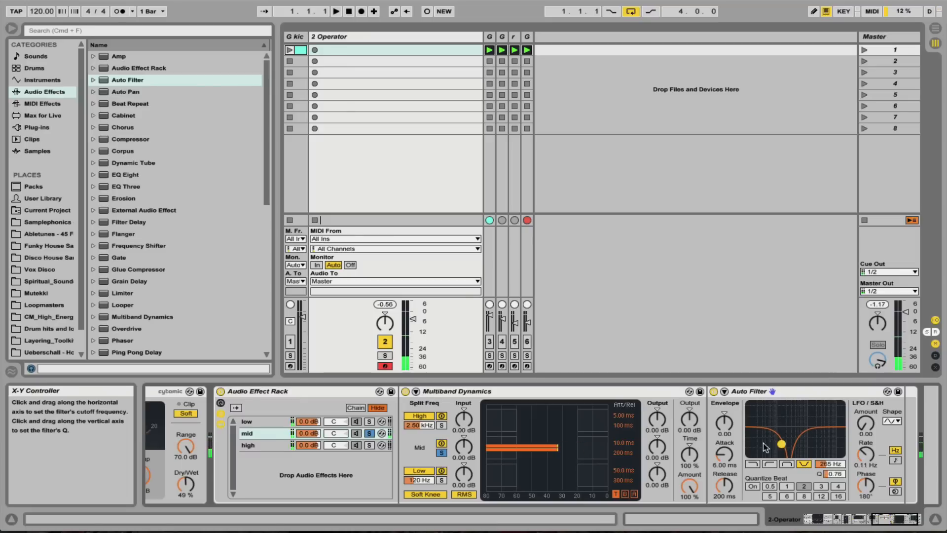
Step: Unsolo the mid chain and compare the full kick with the Auto Filter switched off and on
left_click(369, 433)
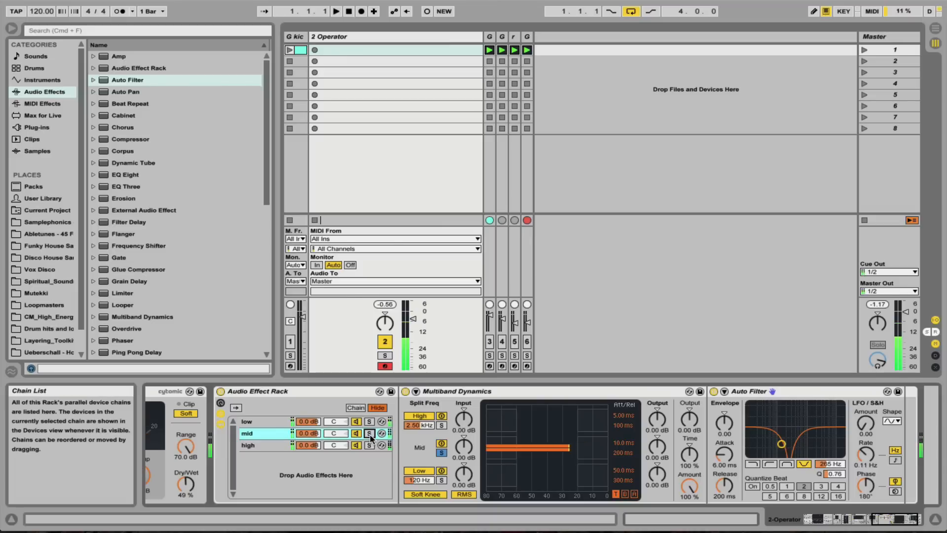
left_click(714, 392)
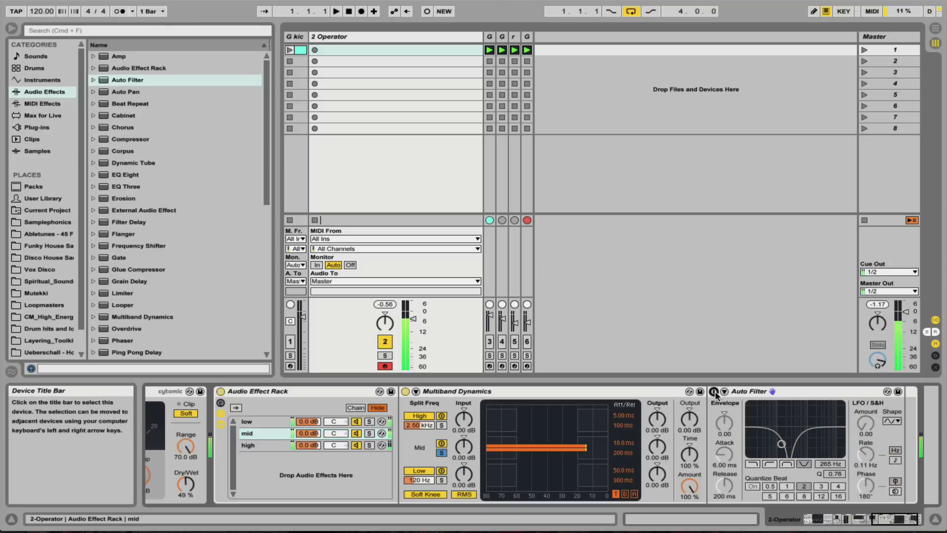
left_click(715, 392)
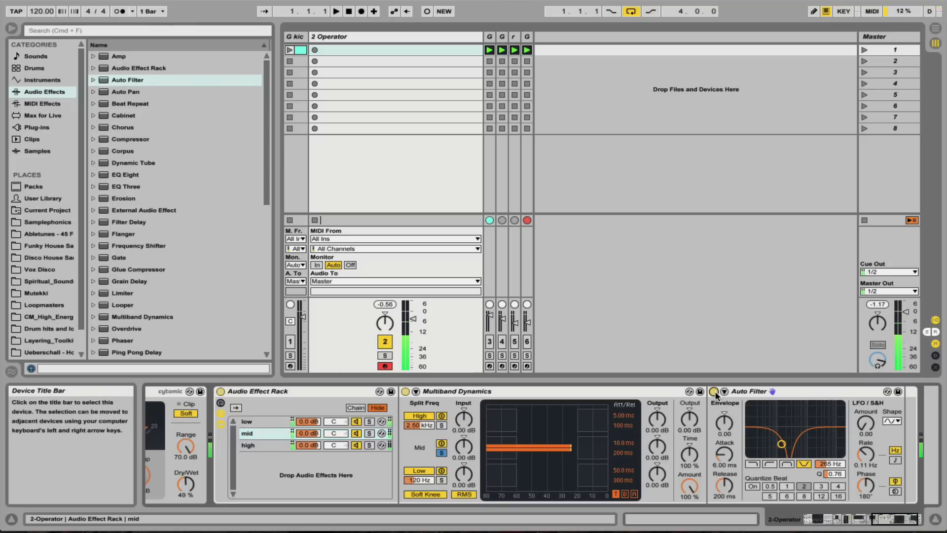
left_click(714, 392)
left_click(715, 392)
Step: Raise the Auto Filter's Q to 0.94 and compare the full kick with the filter bypassed and active
mouse_move(781, 444)
left_mouse_down()
mouse_move(811, 438)
mouse_move(770, 438)
mouse_move(788, 446)
mouse_move(781, 440)
left_mouse_up()
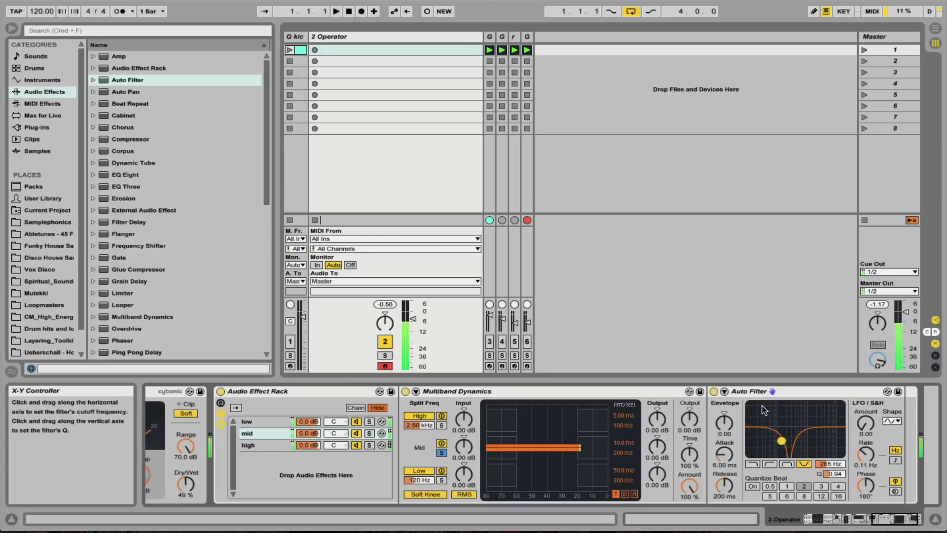
left_click(714, 391)
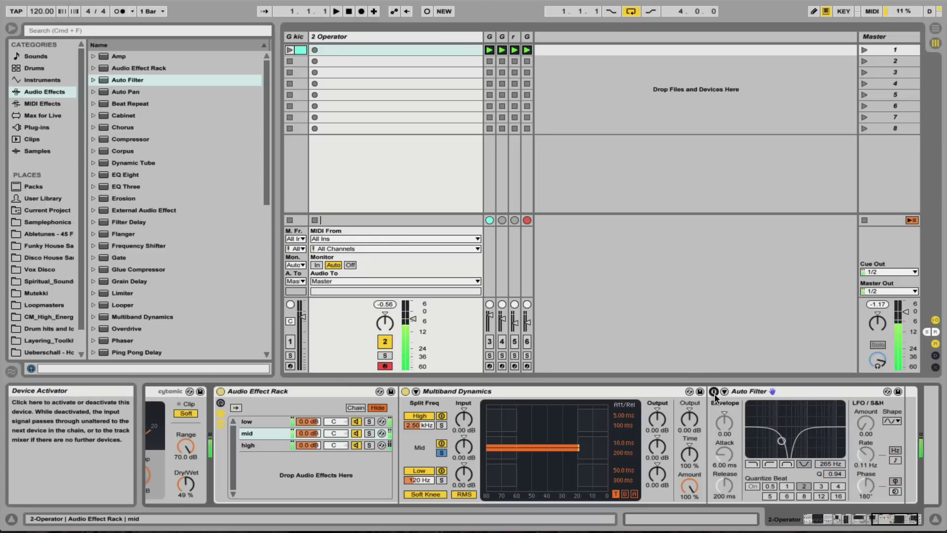
left_click(713, 391)
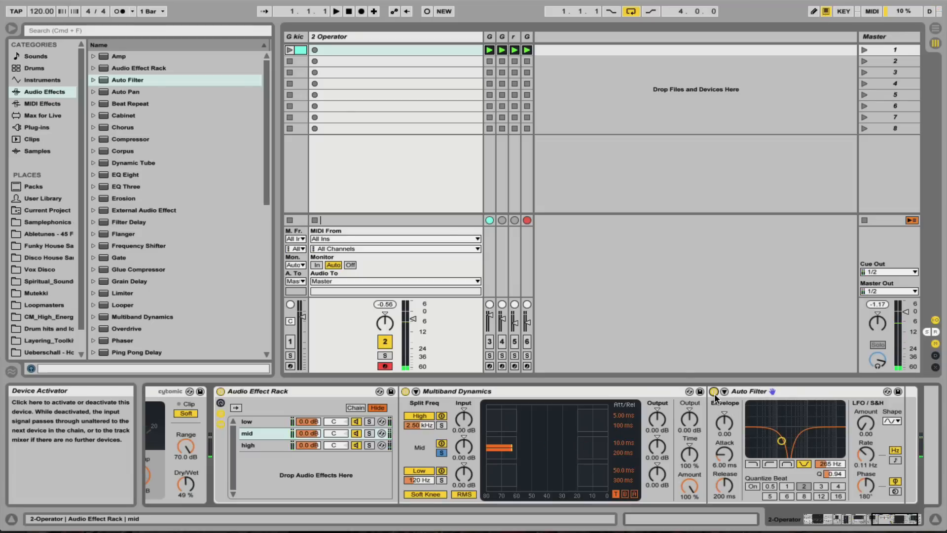
Step: Add a Compressor after the Auto Filter in the mid chain and lower its threshold to -10.5 dB
mouse_move(130, 141)
left_mouse_down()
mouse_move(345, 419)
mouse_move(712, 419)
mouse_move(861, 451)
mouse_move(839, 428)
mouse_move(840, 444)
mouse_move(848, 443)
left_mouse_up()
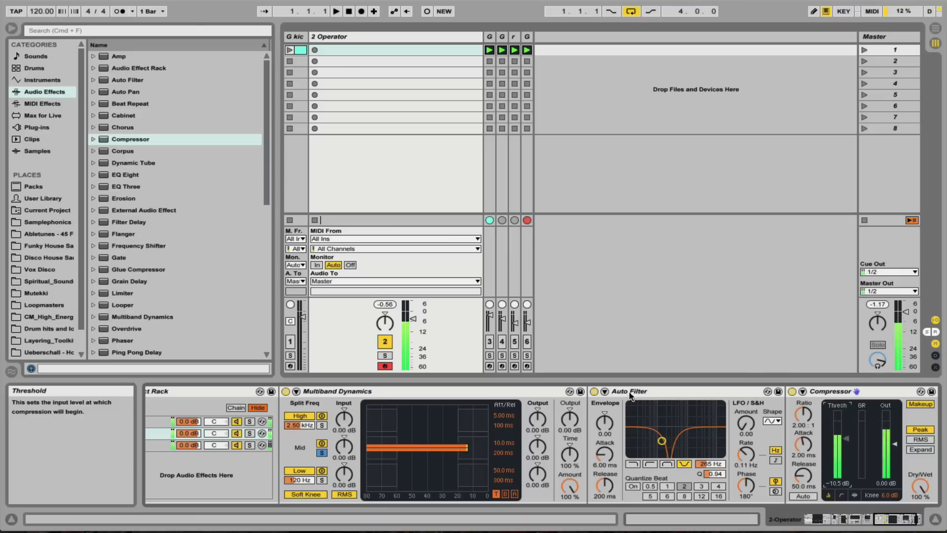
scroll(848, 433, "left", 10)
scroll(610, 430, "right", 10)
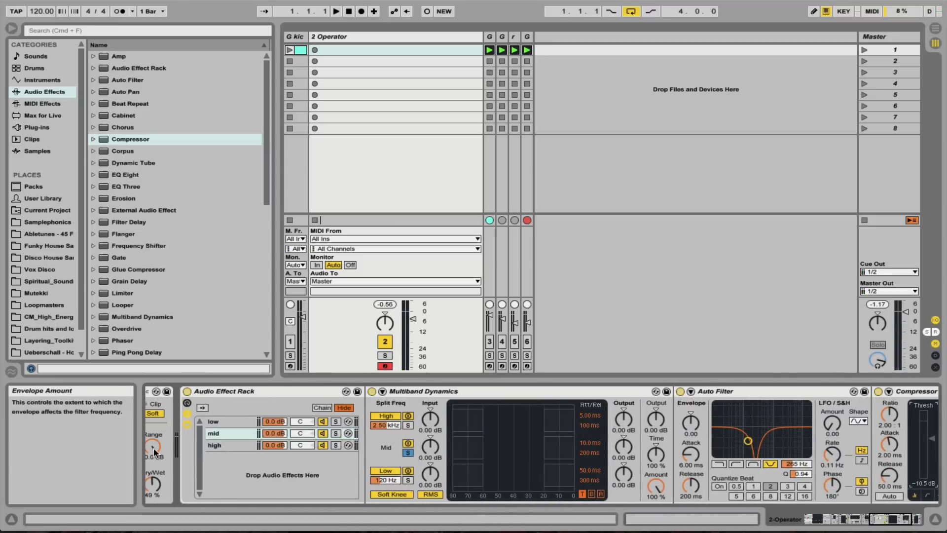
Step: Solo the high chain, add an Overdrive and move it inside the chain directly after the Multiband Dynamics
left_click(220, 443)
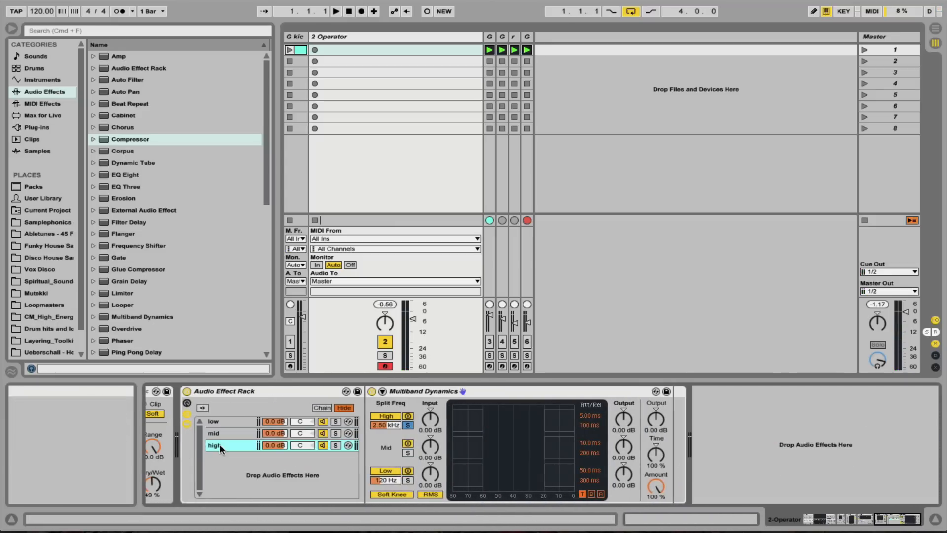
left_click(335, 445)
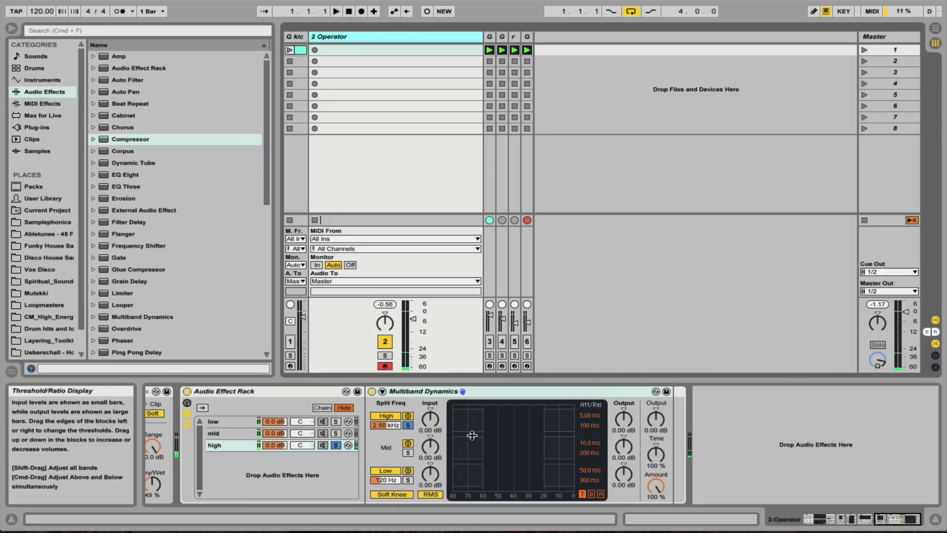
scroll(191, 238, "down", 4)
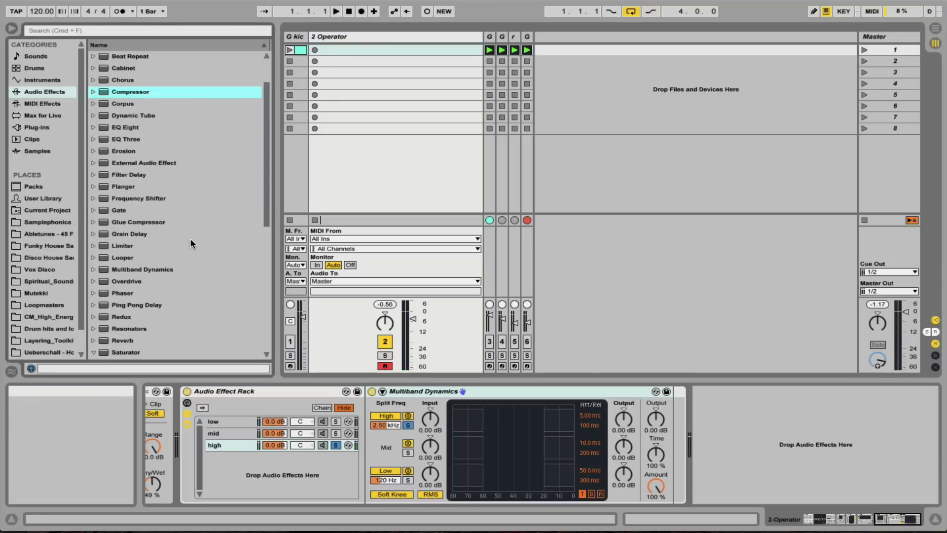
left_click_drag(139, 279, 711, 466)
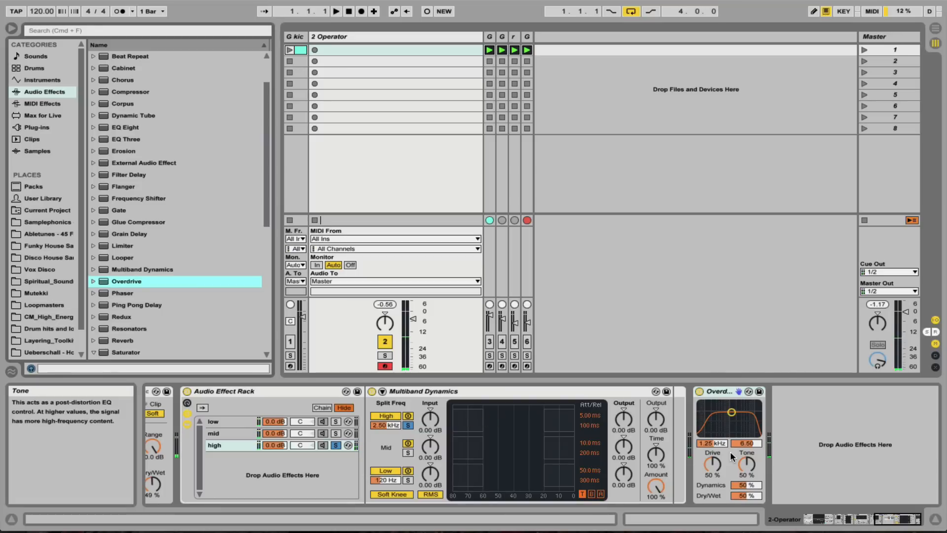
left_click_drag(723, 392, 672, 404)
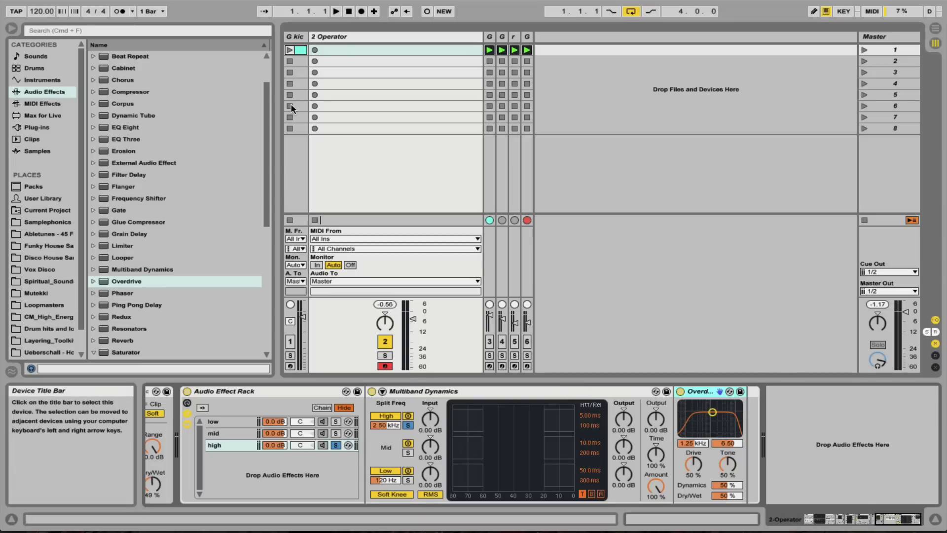
Step: Add the Max for Live Convolution Reverb Pro to the high chain directly after the Overdrive
left_click(42, 118)
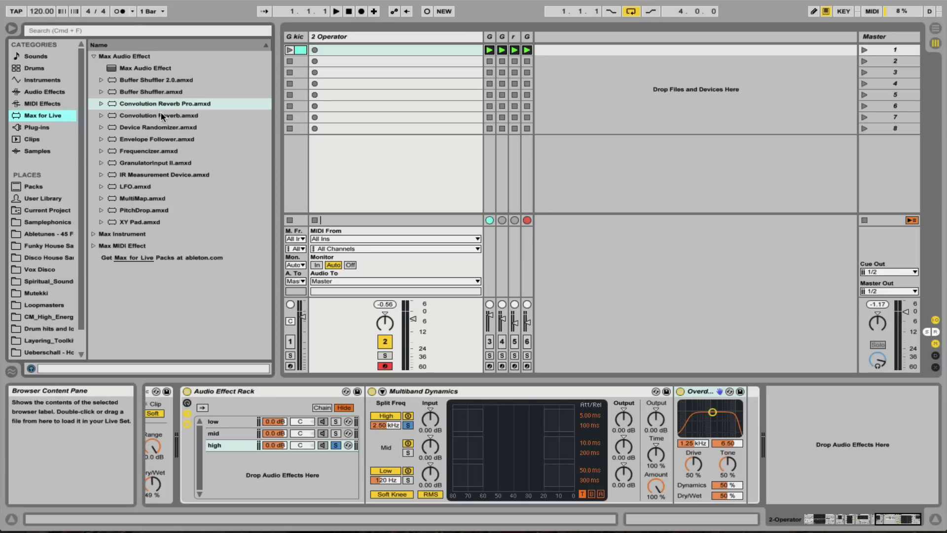
left_click_drag(165, 104, 748, 398)
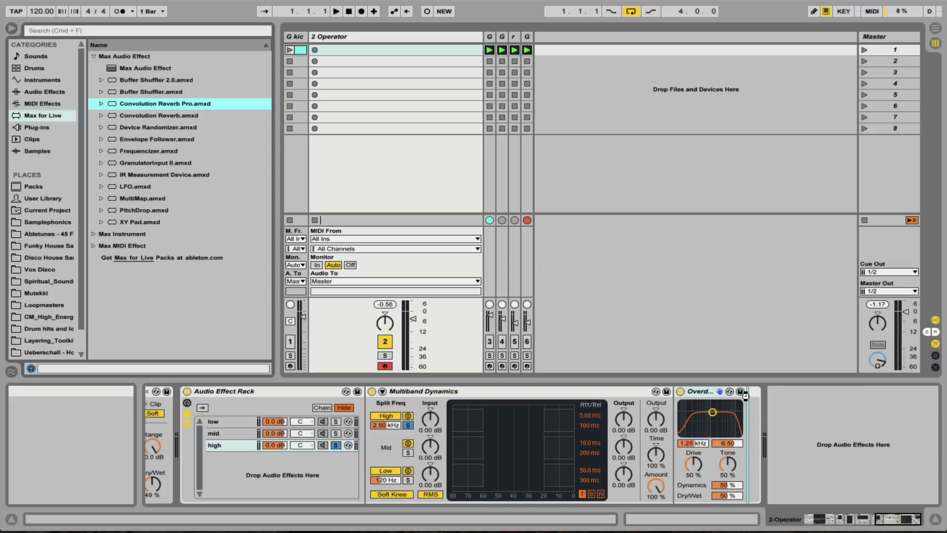
left_click_drag(745, 396, 745, 397)
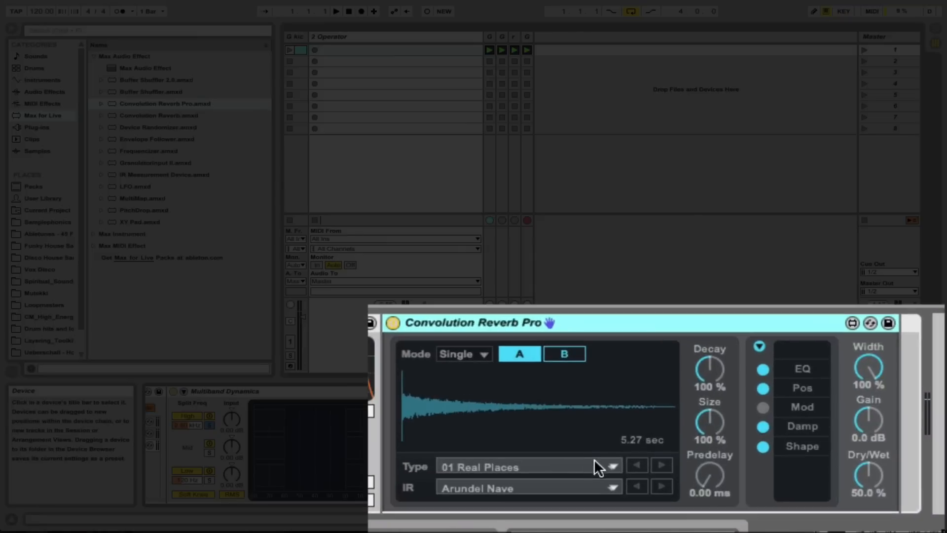
Step: Set the Convolution Reverb Pro's type to 04 Made for Drums and its impulse response to BM7 Kick Chamber
left_click(678, 475)
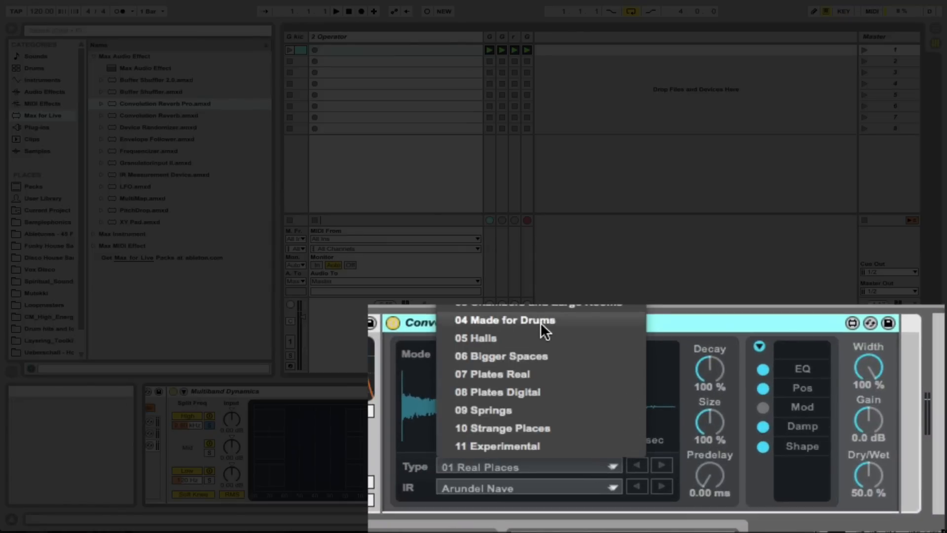
left_click(526, 320)
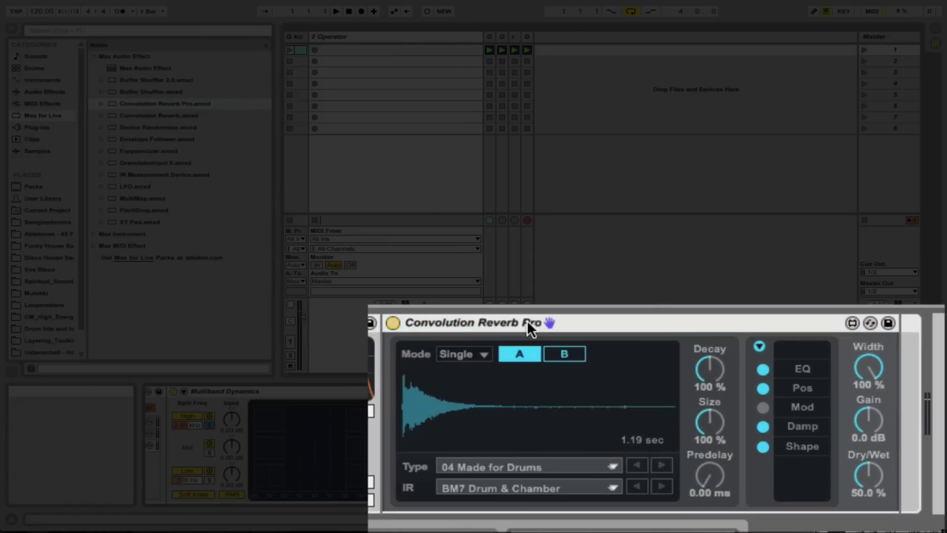
left_click(595, 485)
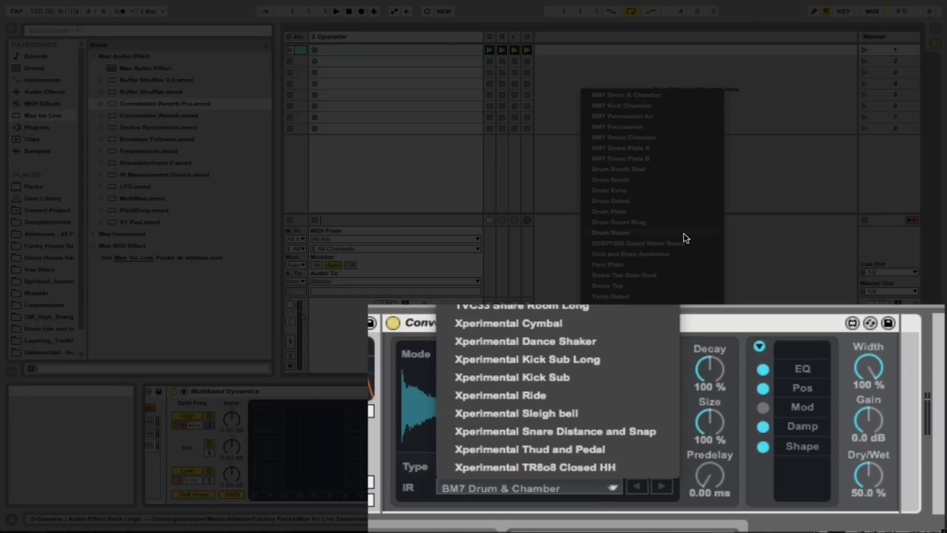
left_click(643, 104)
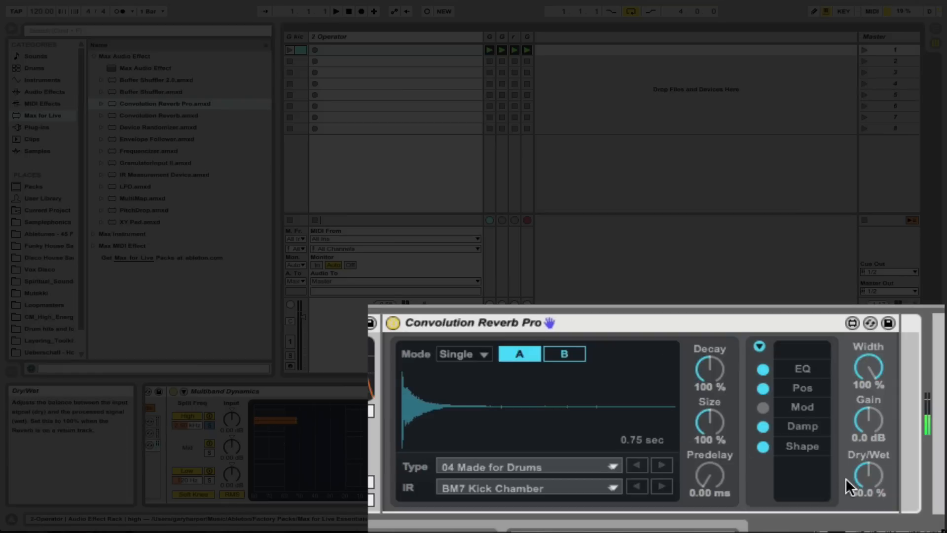
Step: Lower the reverb's Dry/Wet to 7.48 % and move its EQ band 3 to 3.72 kHz at -18 dB
left_click_drag(865, 468, 866, 508)
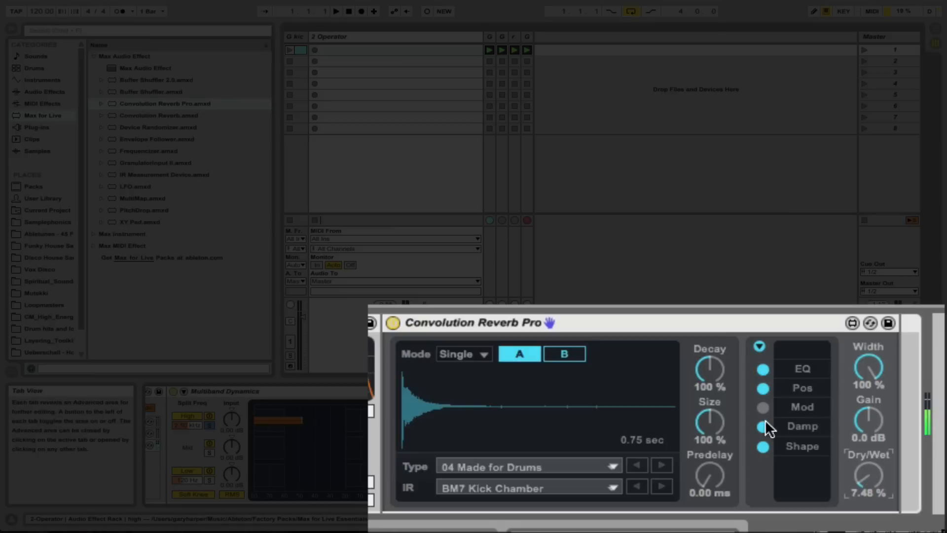
left_click(795, 367)
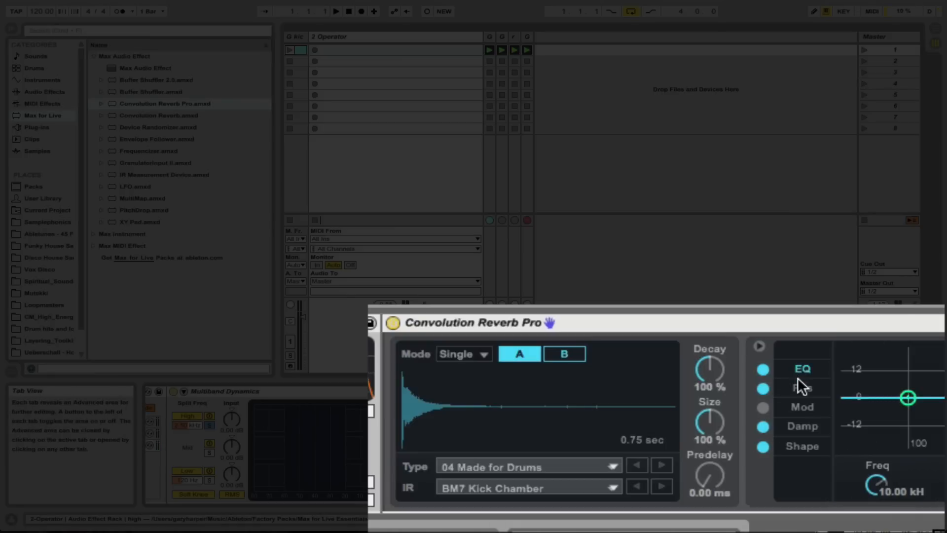
left_click(832, 398)
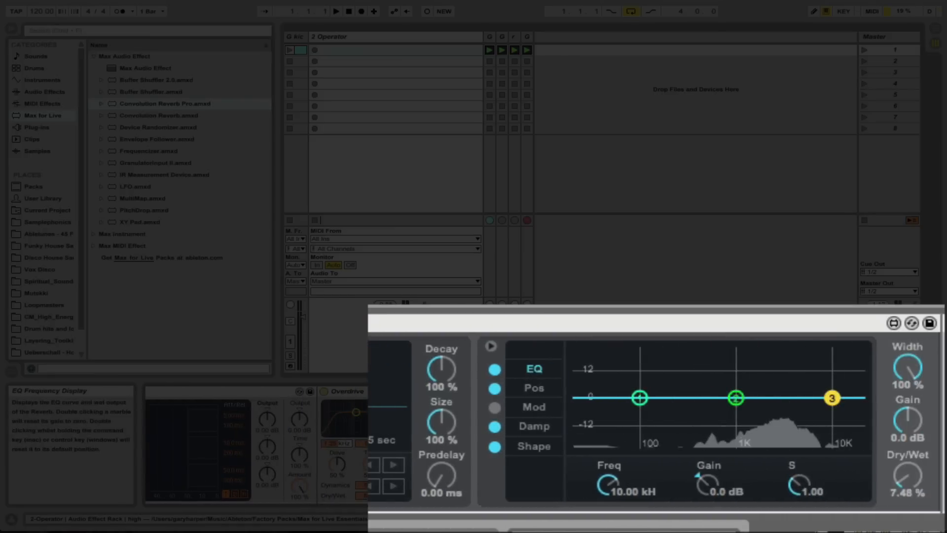
left_click_drag(832, 398, 790, 439)
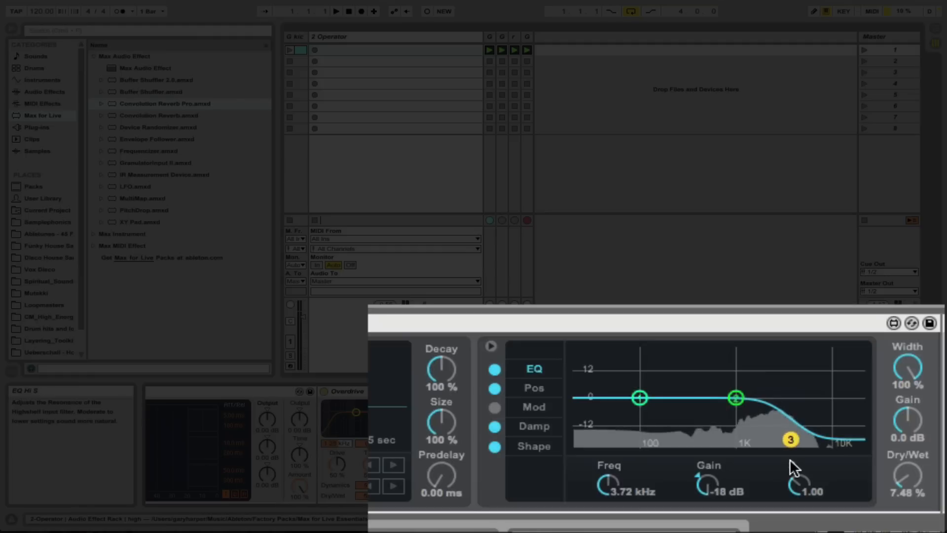
Step: Unsolo the high chain and compare the full kick with the Convolution Reverb Pro bypassed and active
scroll(446, 424, "left", 10)
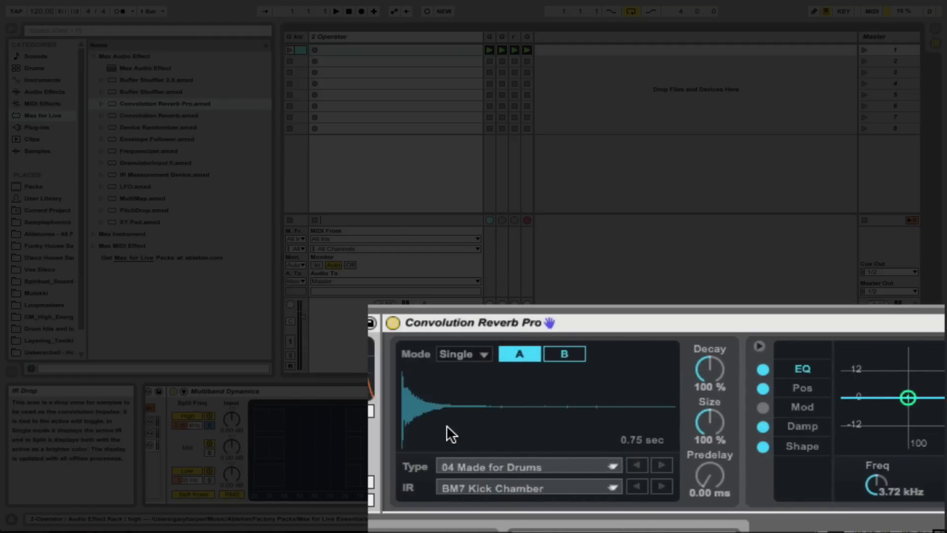
scroll(443, 434, "left", 5)
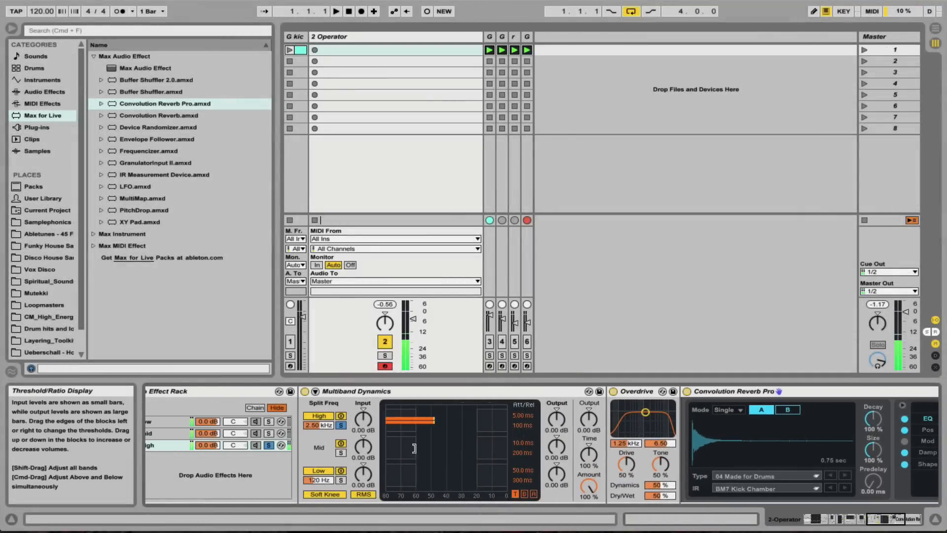
scroll(365, 445, "left", 3)
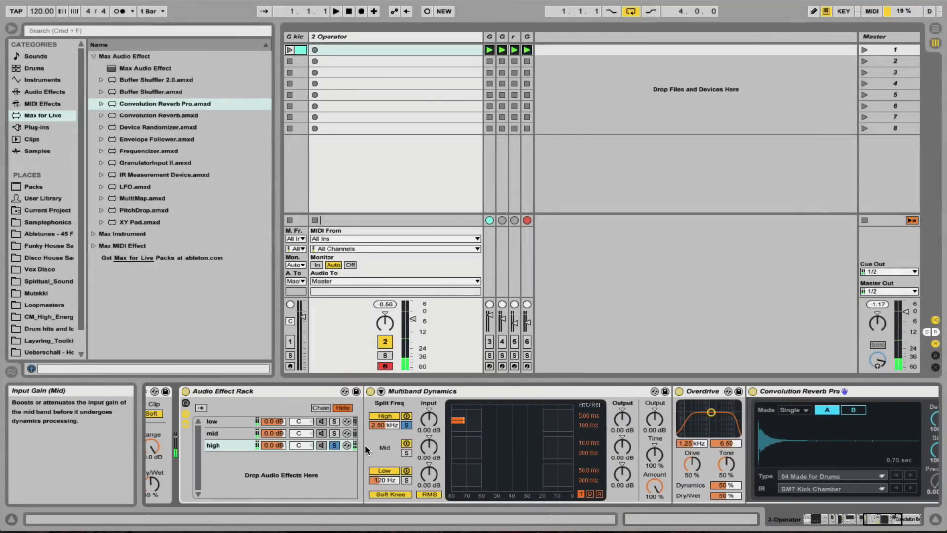
left_click(334, 445)
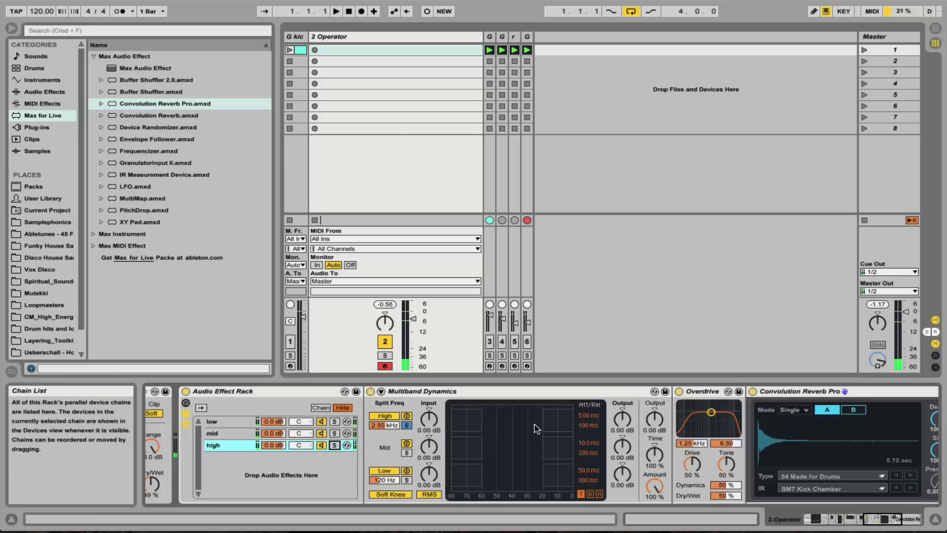
scroll(534, 423, "right", 3)
scroll(534, 423, "right", 6)
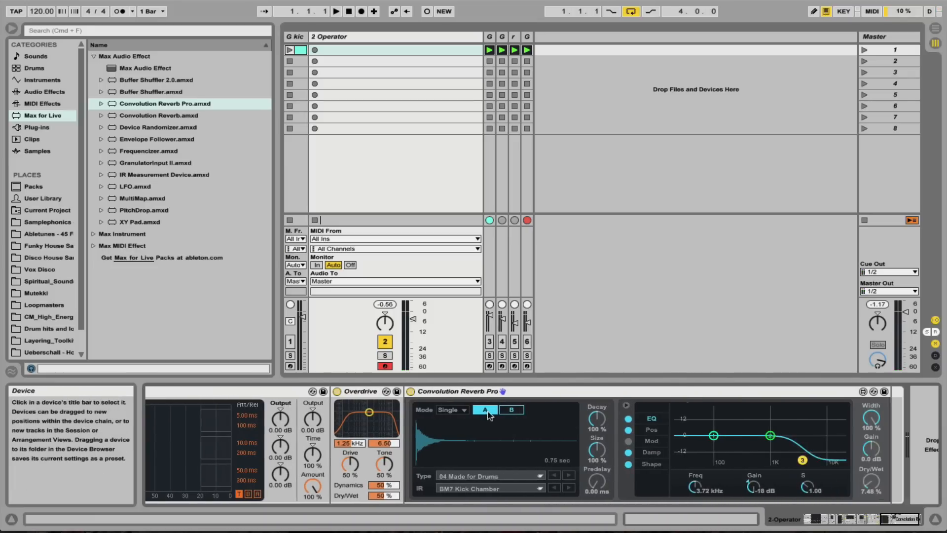
left_click(410, 391)
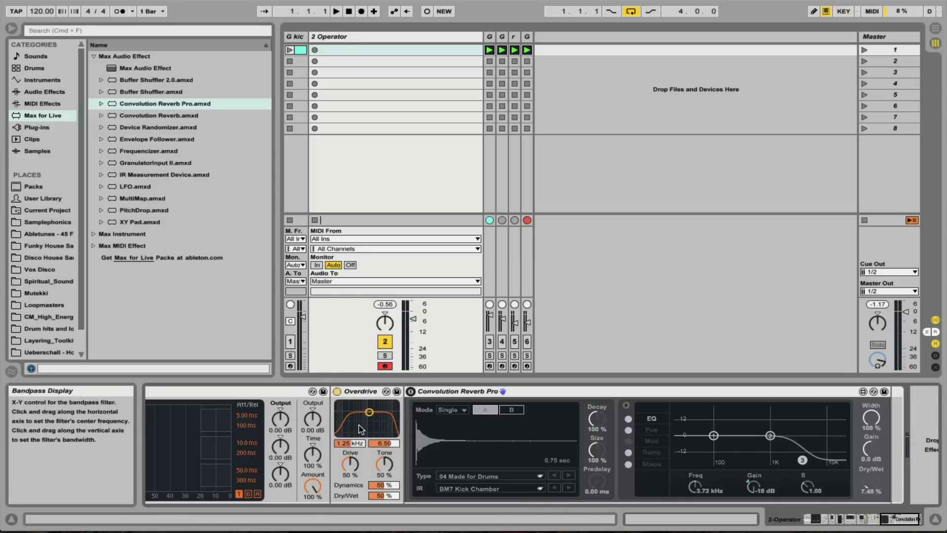
left_click(410, 391)
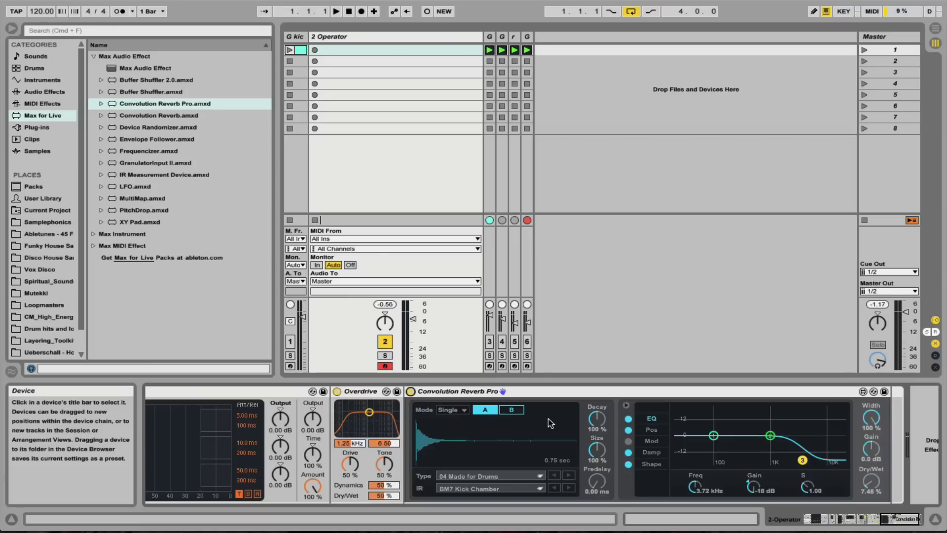
Step: Group Operator and all the effects after it into an Instrument Rack and show the rack's macro controls
left_click(544, 432)
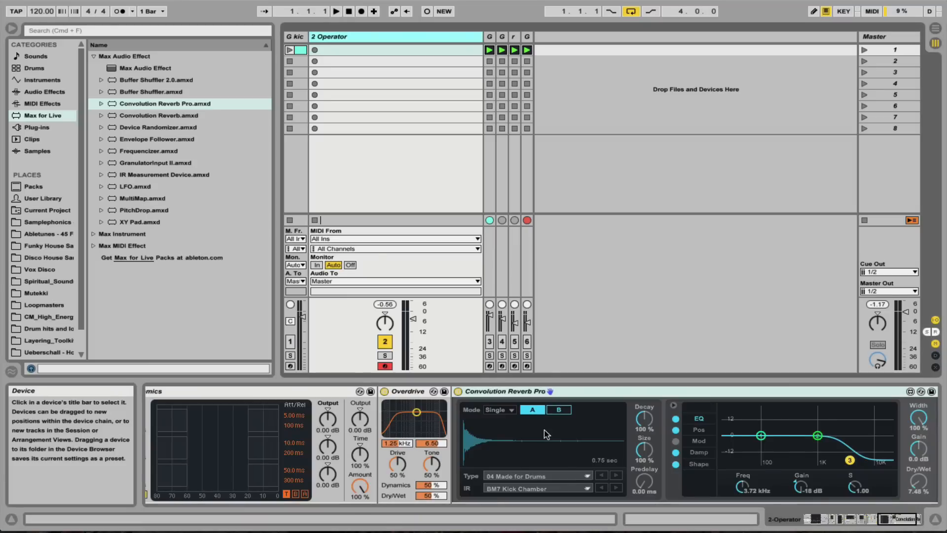
scroll(546, 434, "left", 20)
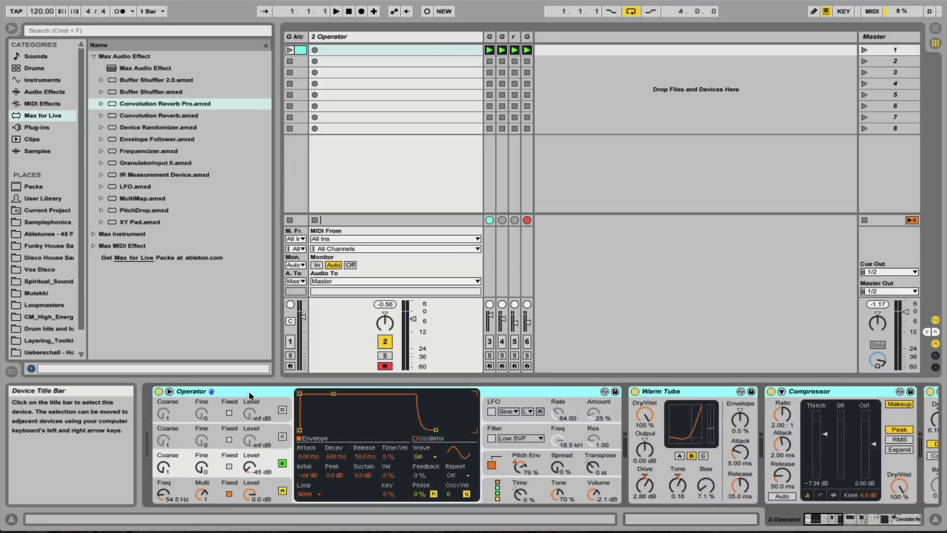
key("super+g")
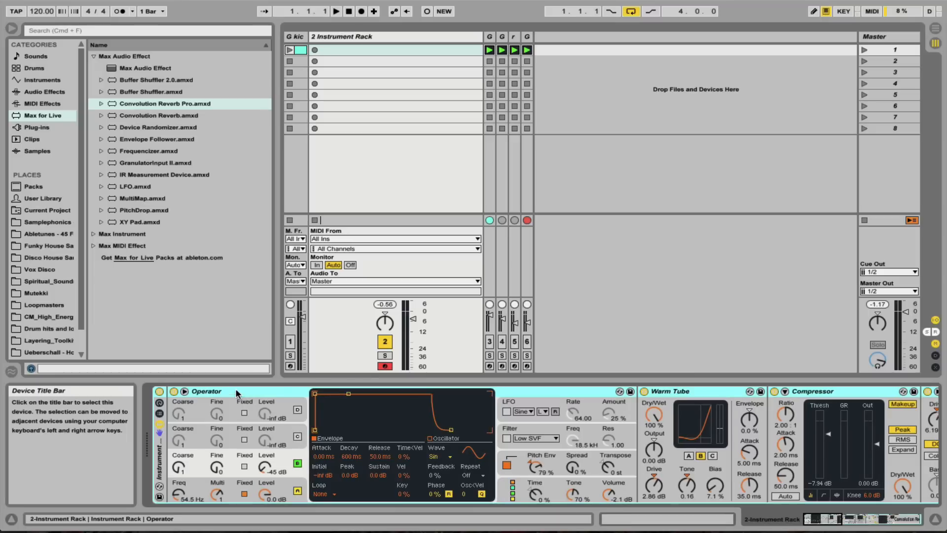
left_click(159, 403)
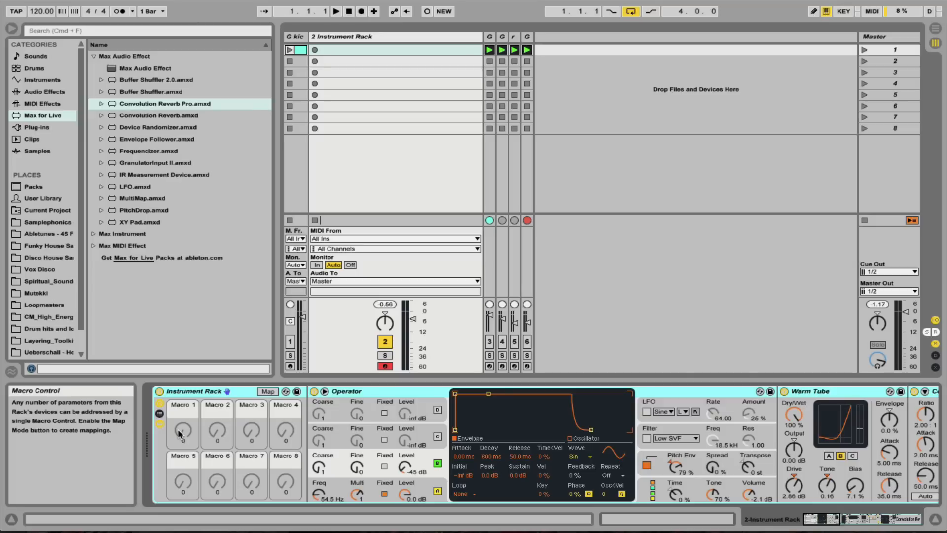
Step: Map the decay of Operator's pitch envelope to Macro 1 and rename that macro body
left_click(669, 458)
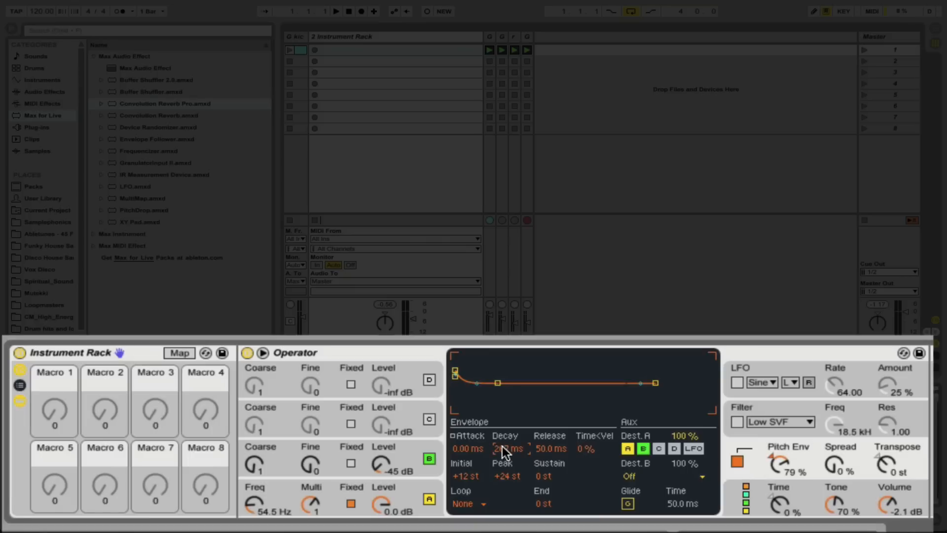
right_click(502, 445)
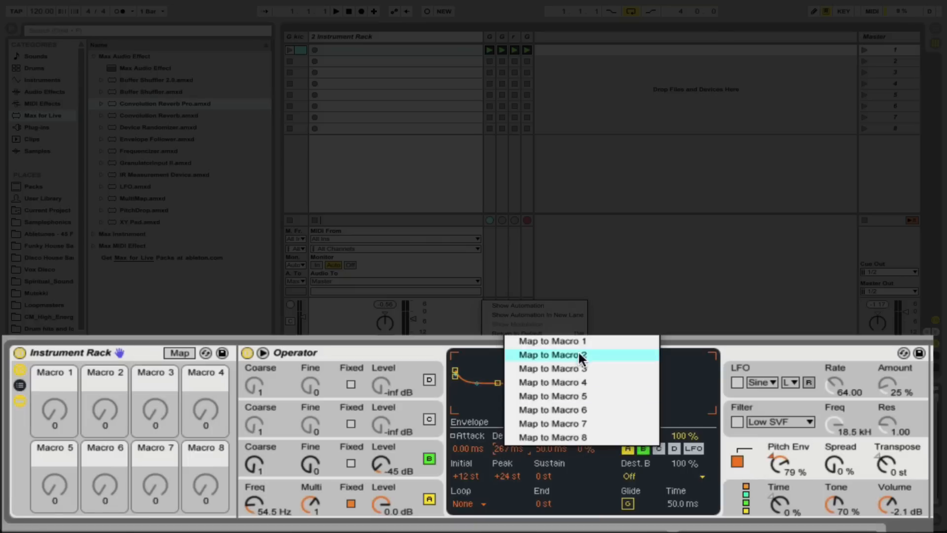
left_click(588, 340)
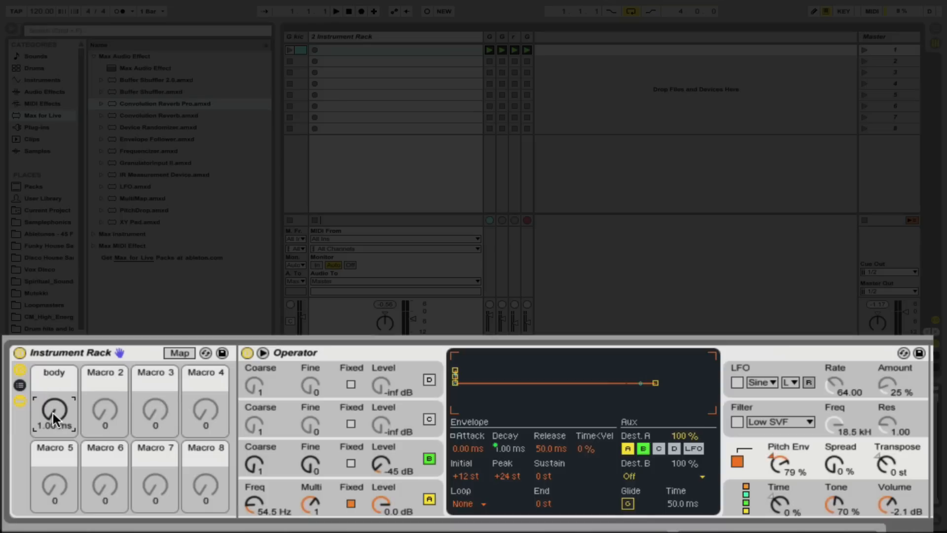
Step: Raise the body macro to 181 ms
left_click_drag(52, 413, 52, 379)
scroll(235, 417, "right", 15)
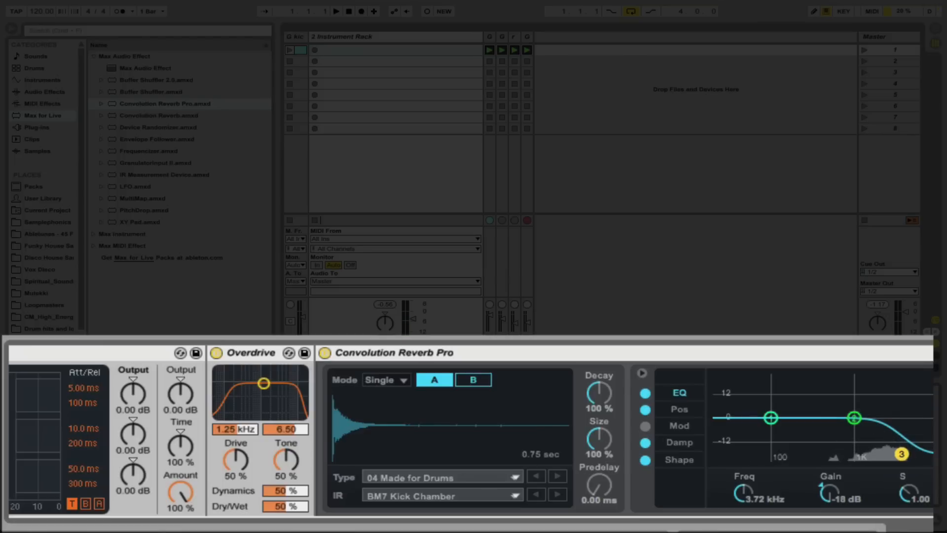
scroll(471, 429, "left", 20)
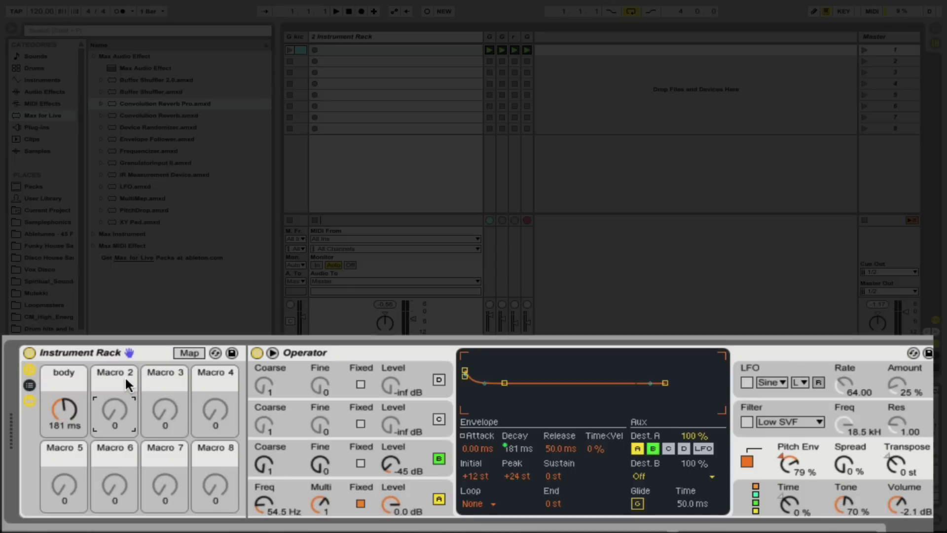
scroll(125, 376, "right", 1)
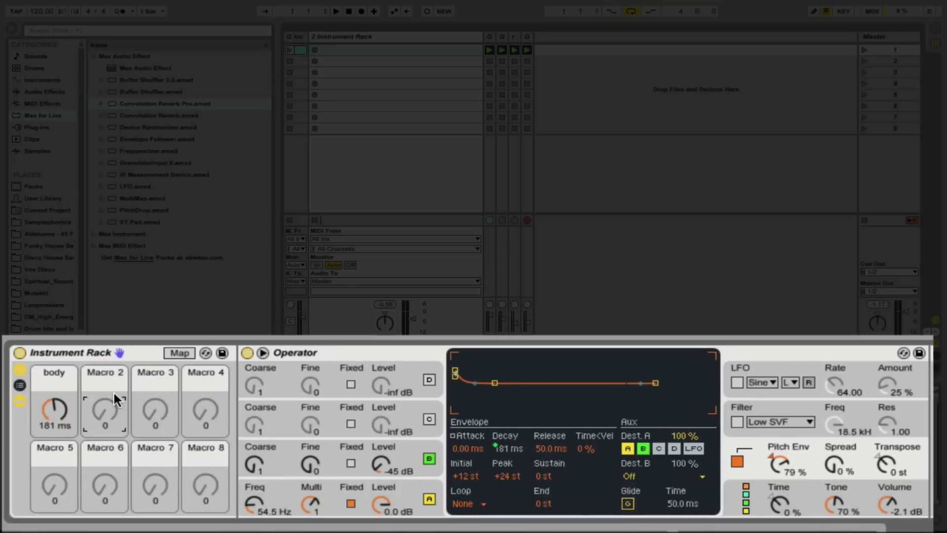
Step: Map the envelope decay of Operator's oscillator A to Macro 2
left_click(409, 479)
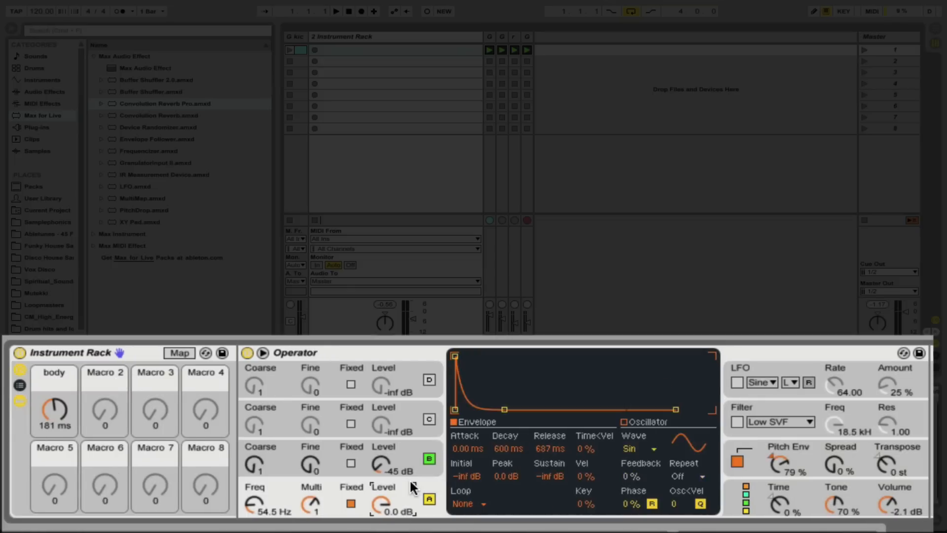
left_click(512, 447)
right_click(513, 446)
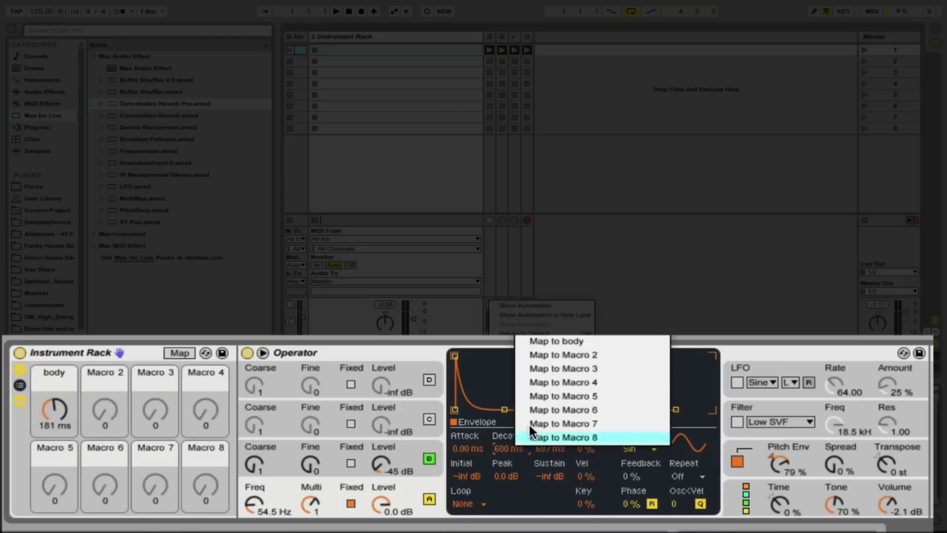
left_click(577, 354)
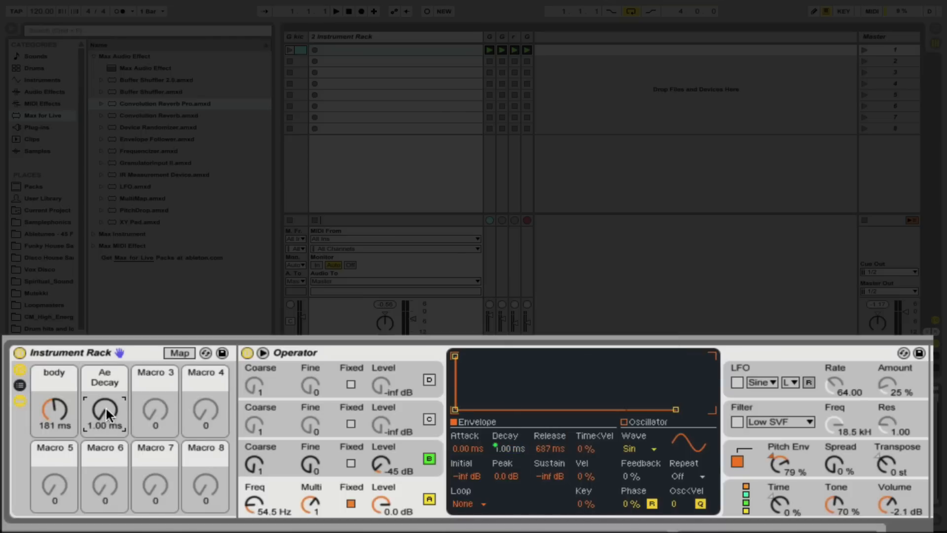
Step: Rename the second macro length and raise it to 49.3 ms
key("ctrl+r")
type("length")
key("Return")
mouse_move(106, 406)
left_mouse_down()
mouse_move(106, 347)
mouse_move(105, 406)
left_mouse_up()
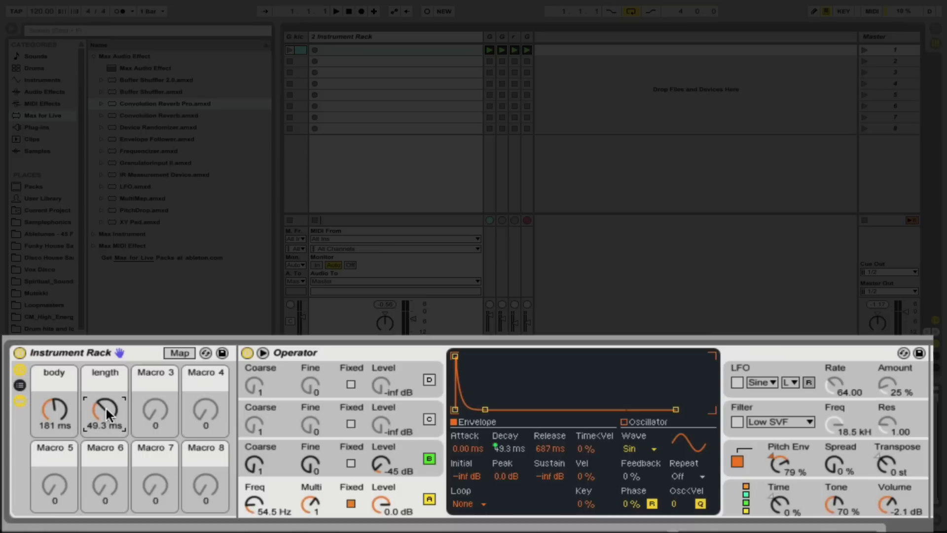
Step: Limit the length macro's mapping range to a minimum of 47.8 ms and a maximum of 6.42 s
left_click(179, 352)
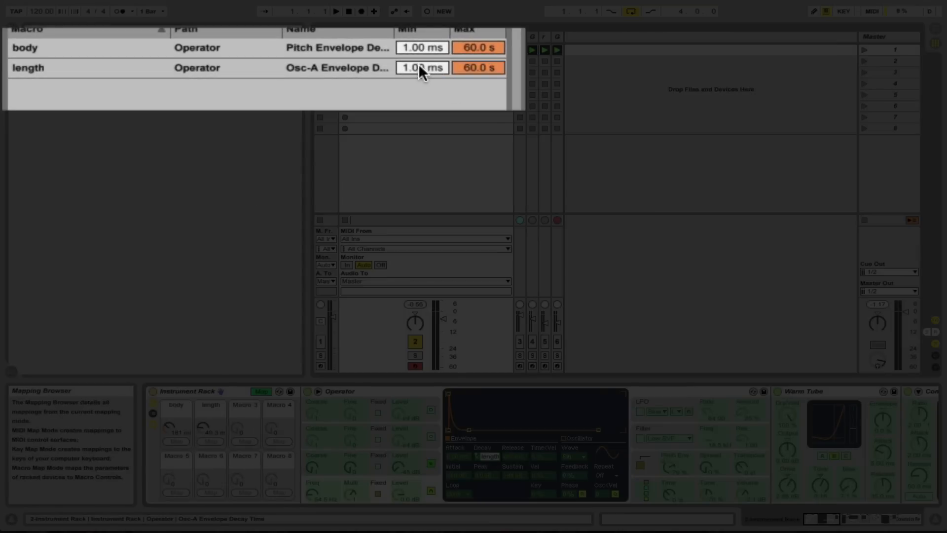
left_click_drag(418, 64, 418, 34)
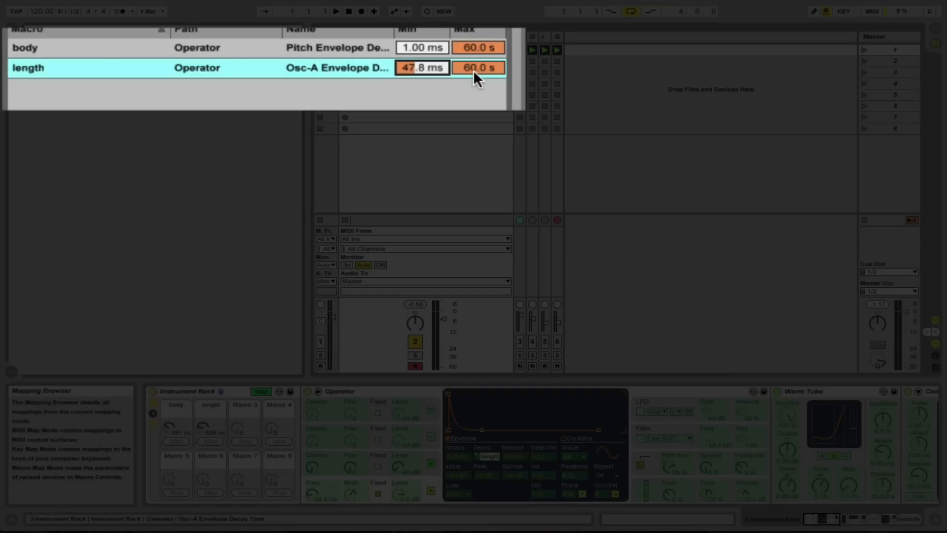
left_click_drag(473, 70, 473, 94)
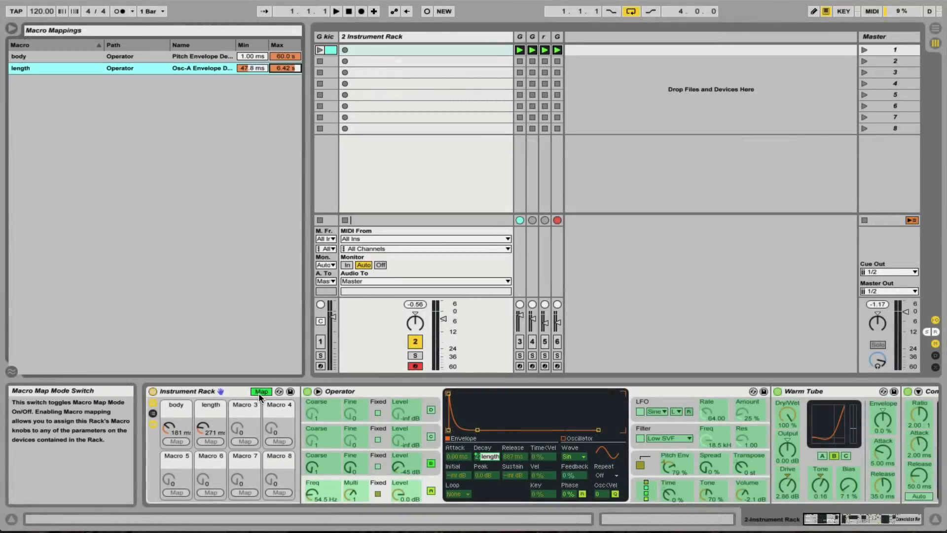
Step: Leave macro mapping and audition the body and length macros, ending with body at 181 ms and length at 800 ms
left_click(260, 392)
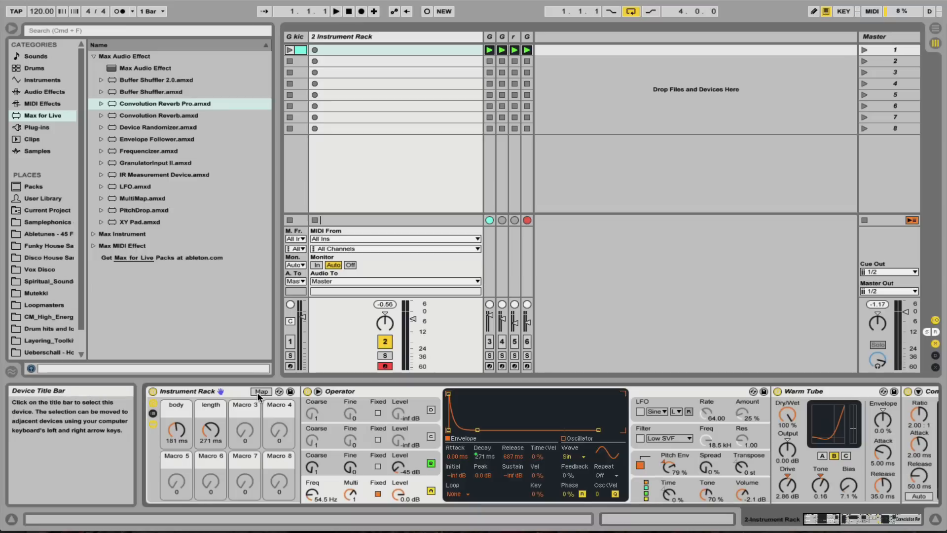
mouse_move(211, 430)
left_mouse_down()
mouse_move(210, 447)
mouse_move(210, 409)
mouse_move(210, 431)
left_mouse_up()
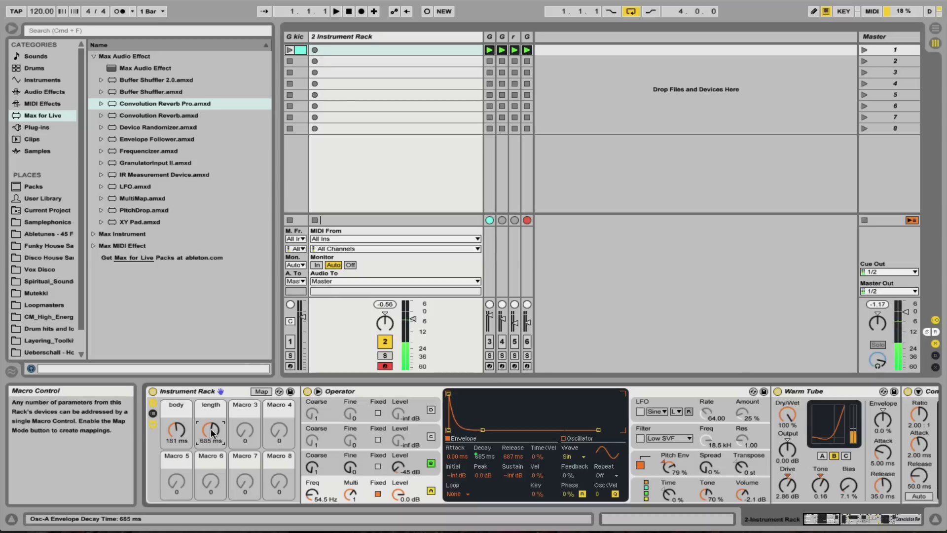
left_click(176, 429)
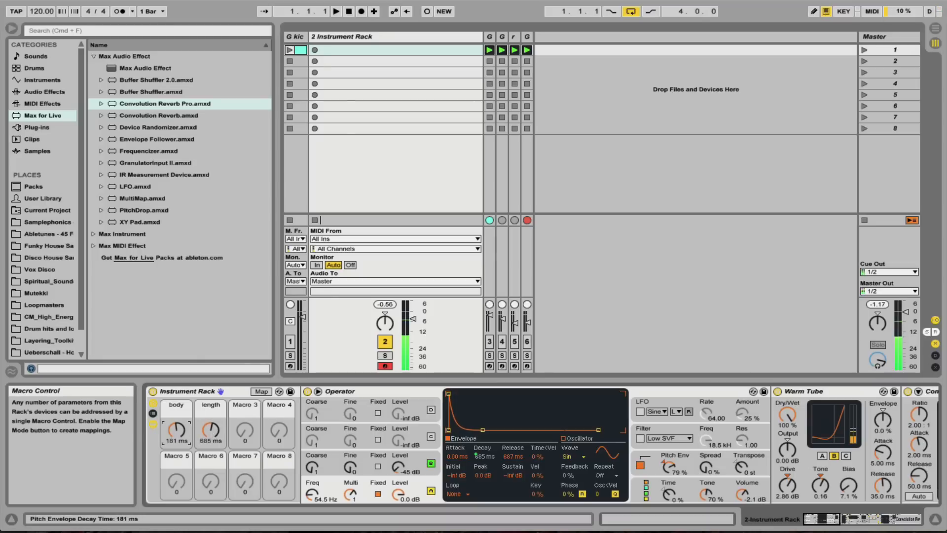
left_click_drag(177, 430, 177, 454)
left_click_drag(216, 429, 176, 419)
scroll(575, 454, "right", 10)
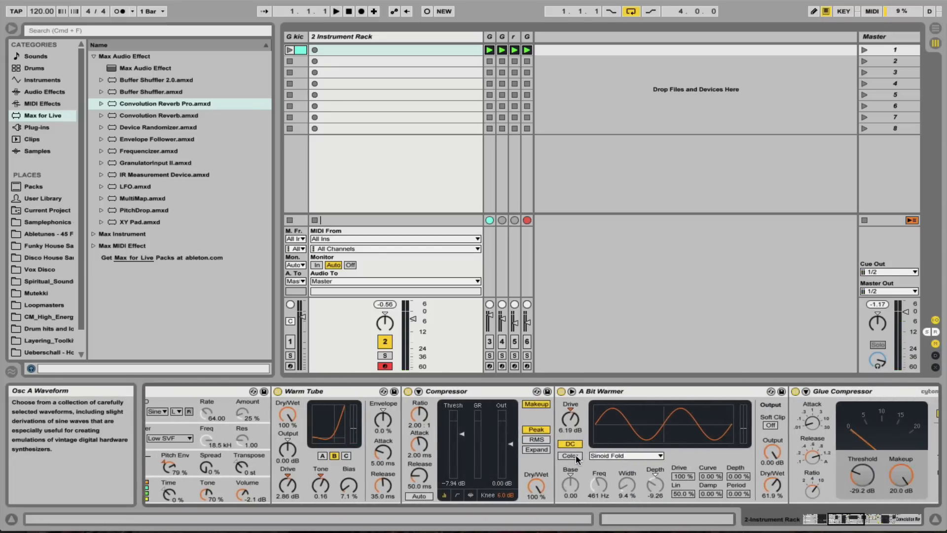
scroll(575, 455, "left", 10)
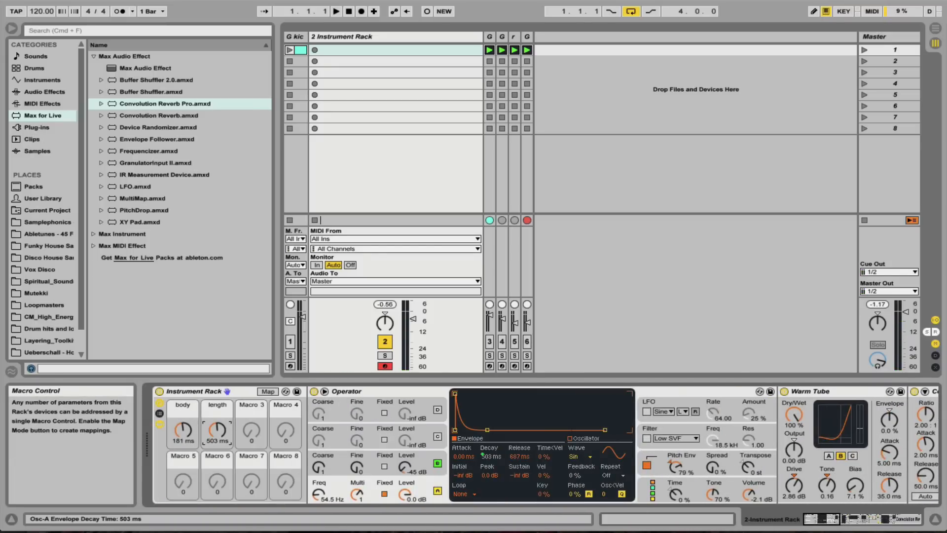
left_click_drag(226, 425, 226, 412)
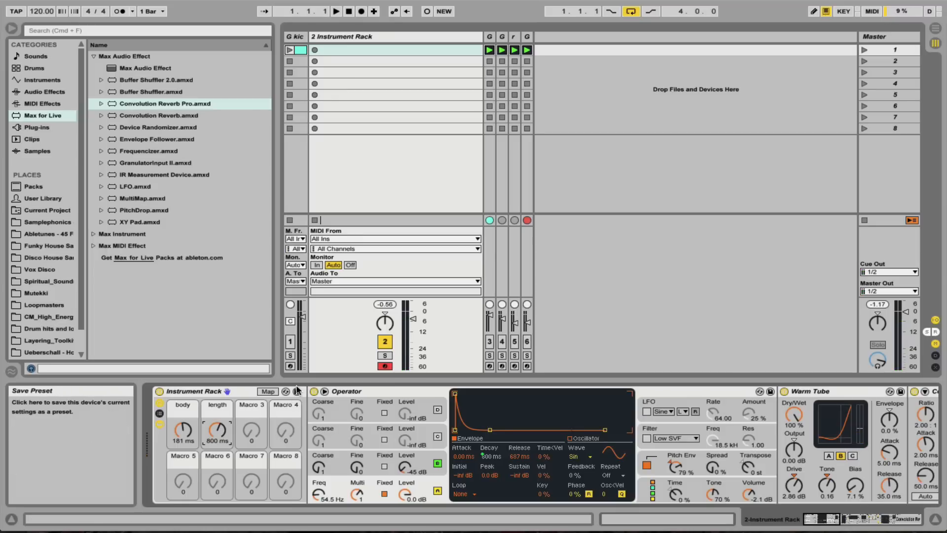
Step: Save the Instrument Rack as a preset named demi gods kicks in the User Library
left_click(296, 391)
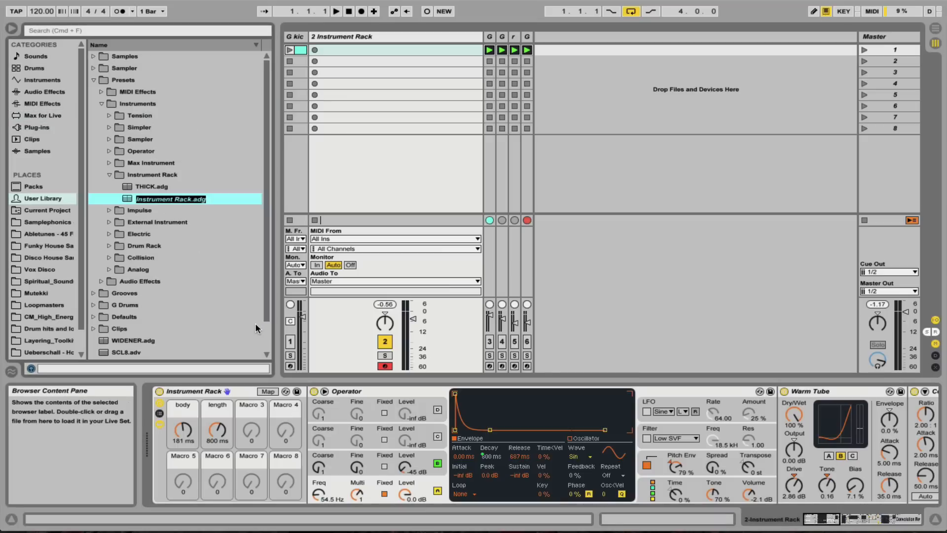
type("demi gods kic")
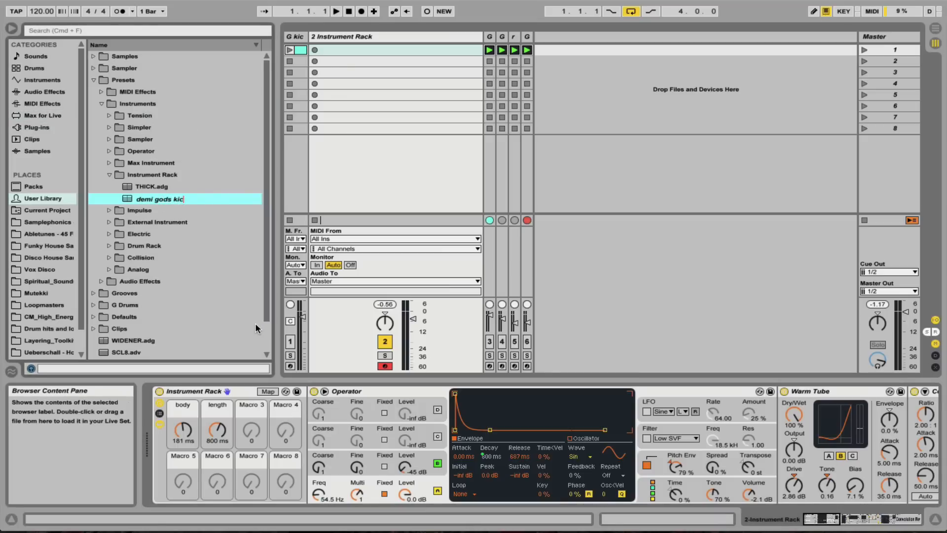
type("ks")
key("Return")
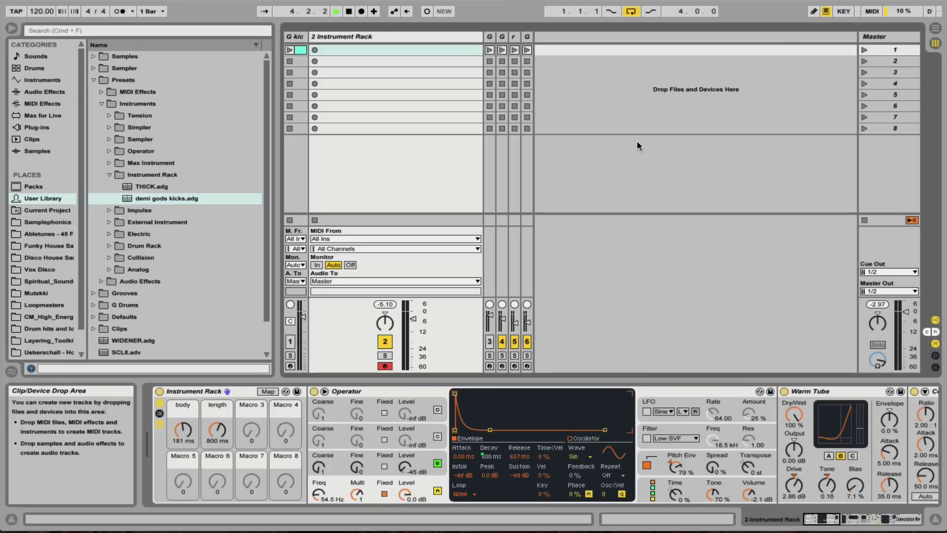
Step: Launch scene 1 and lower the Instrument Rack track's volume to -7.0 dB
left_click(863, 49)
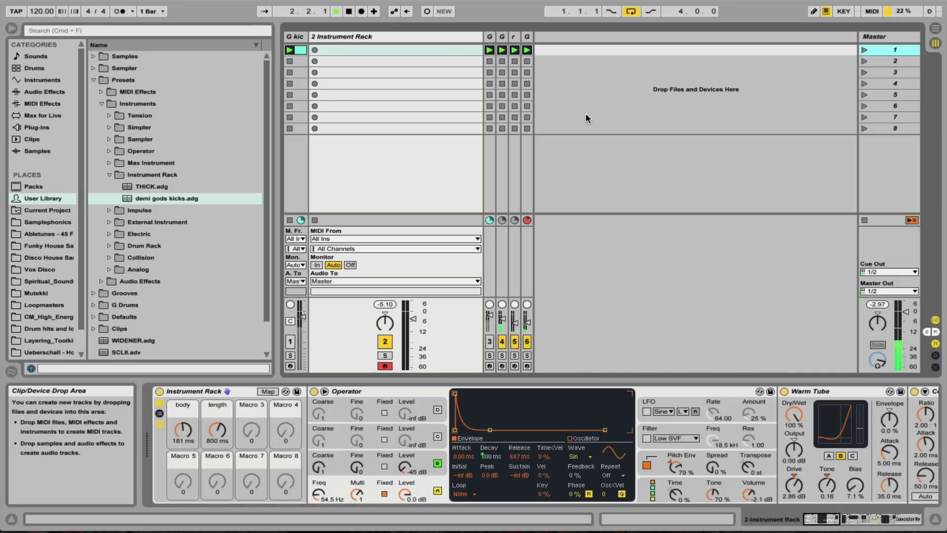
left_click_drag(414, 318, 414, 323)
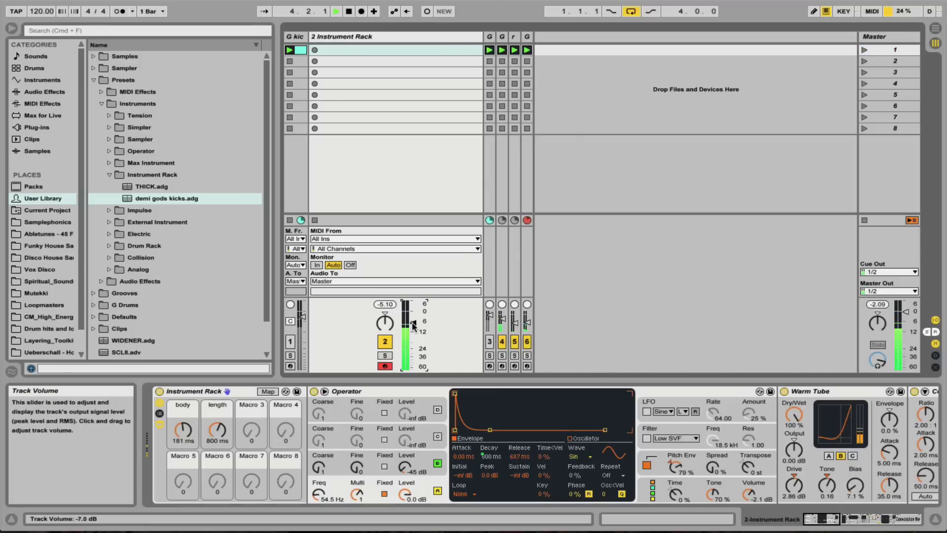
Step: Adjust the macros during playback, ending with body at about 279 ms and length at 864 ms
left_click_drag(217, 430, 182, 434)
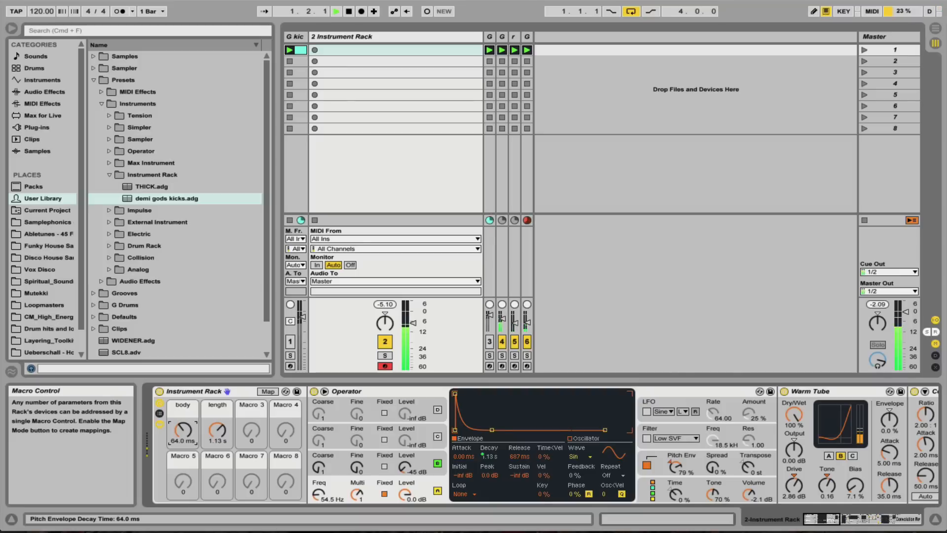
left_click_drag(183, 433, 216, 427)
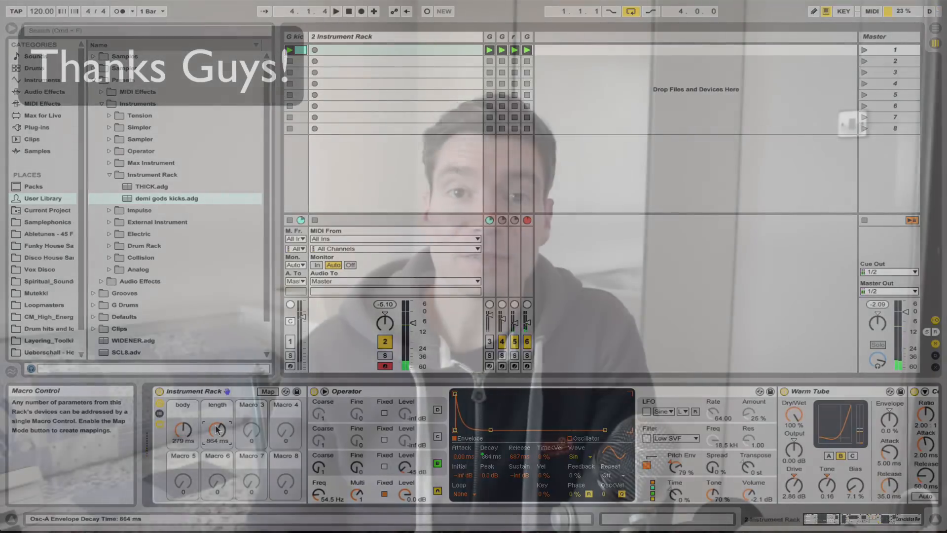